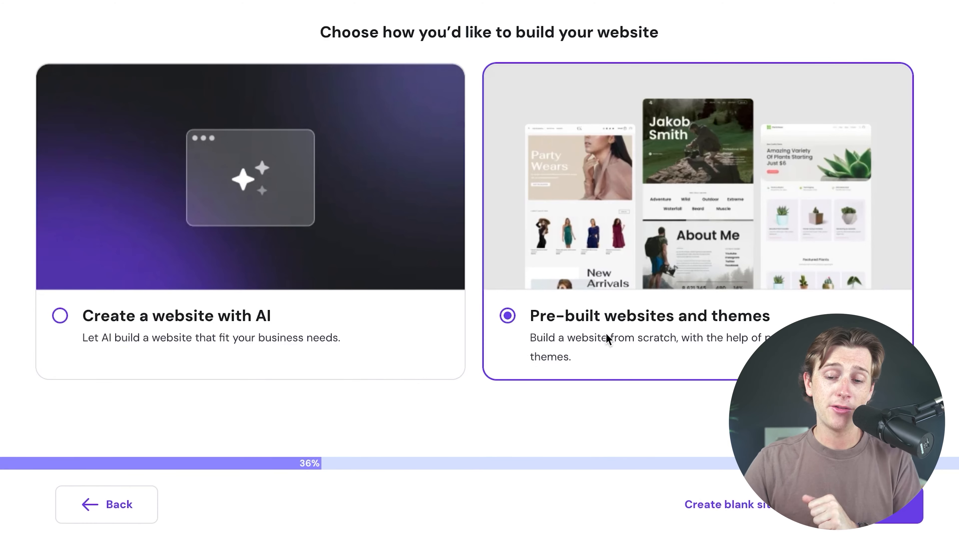
Step: Continue with a pre-built website and choose the language tutoring template headed "Start learning a new language today with the best online tutors!"
left_click(871, 504)
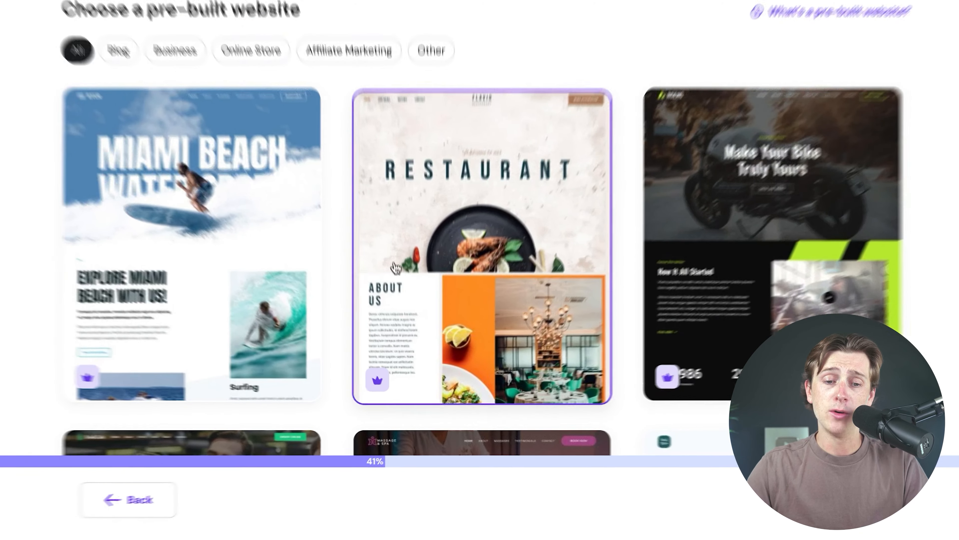
scroll(324, 272, "down", 1)
scroll(325, 273, "down", 10)
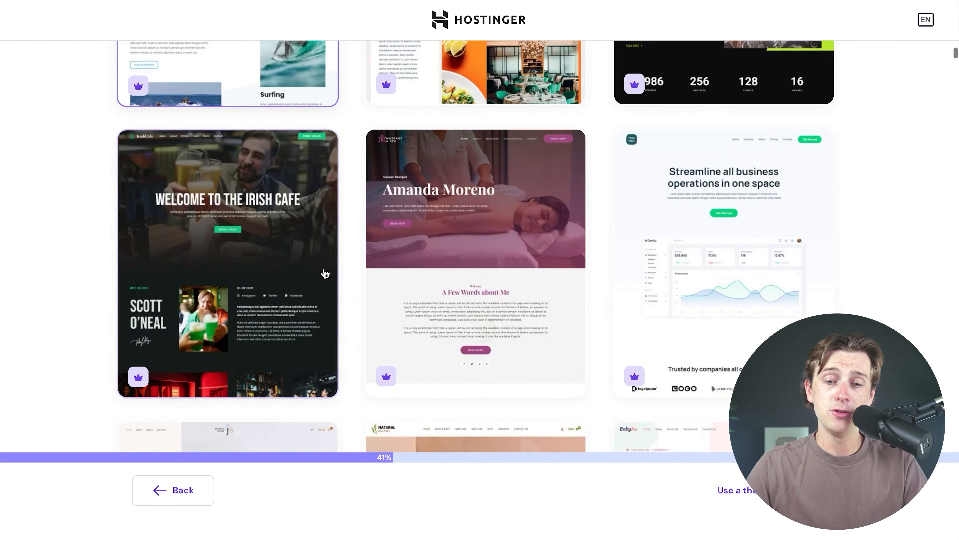
scroll(325, 270, "down", 4)
scroll(329, 257, "down", 5)
scroll(328, 256, "down", 5)
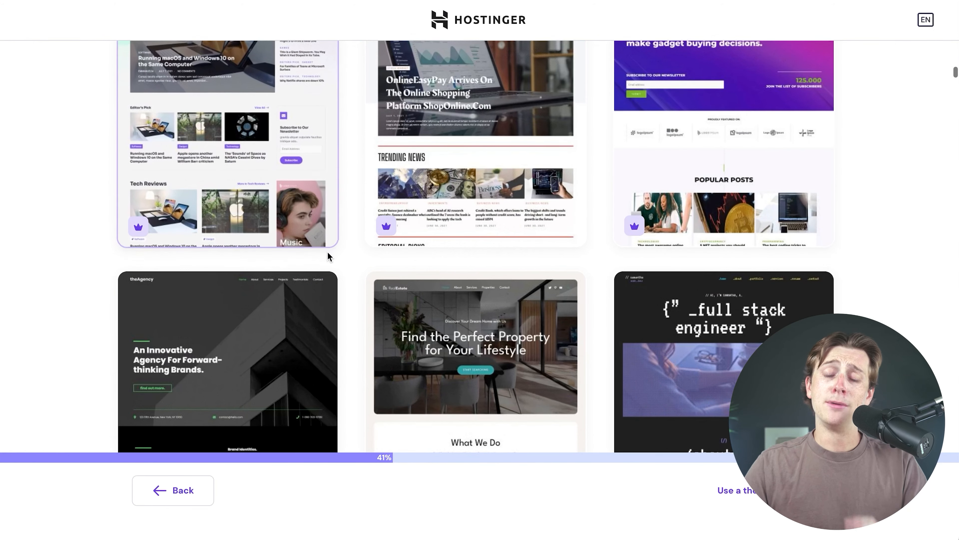
scroll(327, 252, "up", 2)
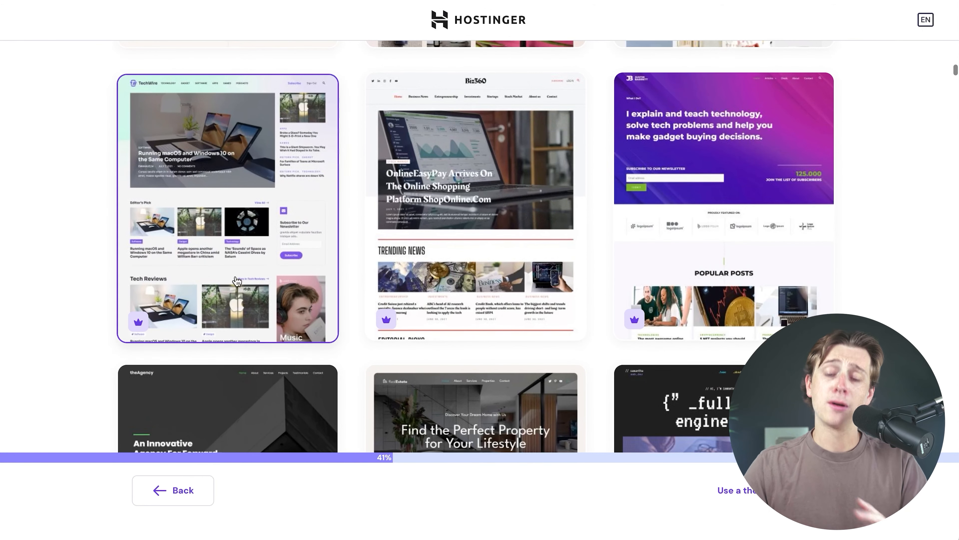
scroll(237, 280, "down", 6)
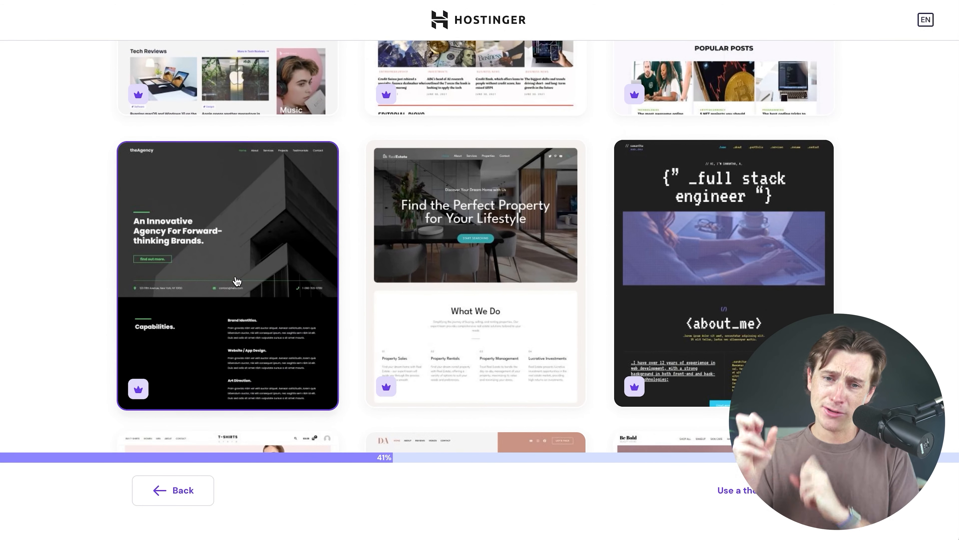
scroll(240, 280, "down", 10)
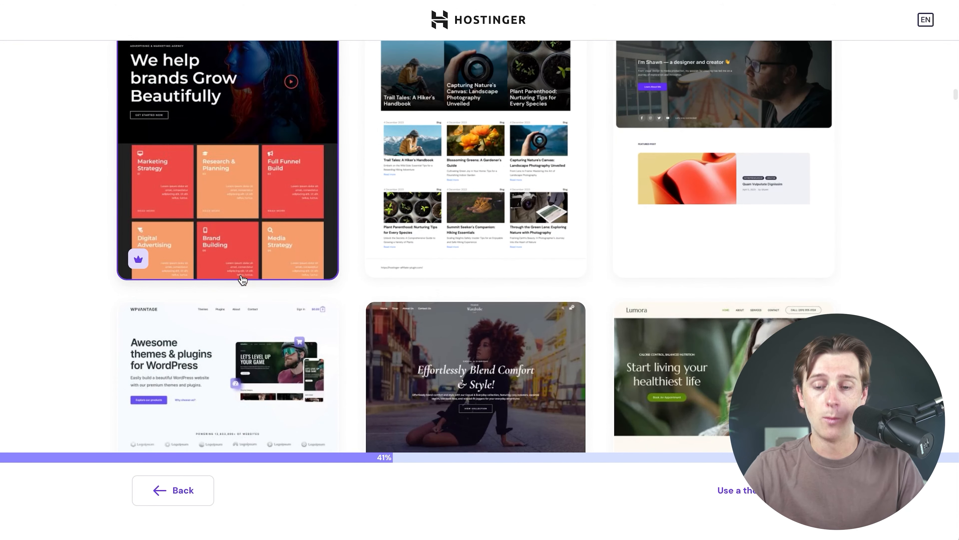
scroll(242, 279, "down", 5)
scroll(323, 115, "down", 8)
scroll(323, 115, "down", 12)
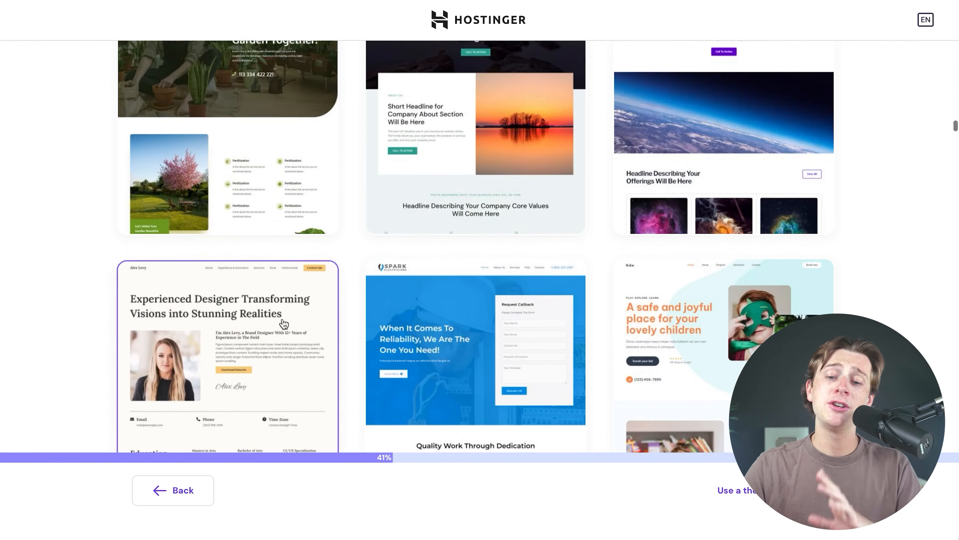
scroll(284, 324, "down", 10)
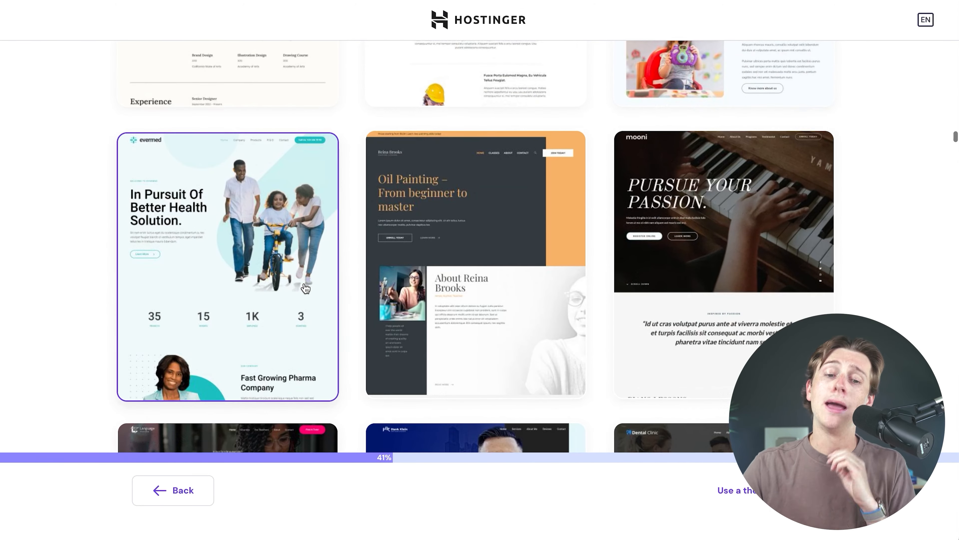
scroll(305, 288, "down", 10)
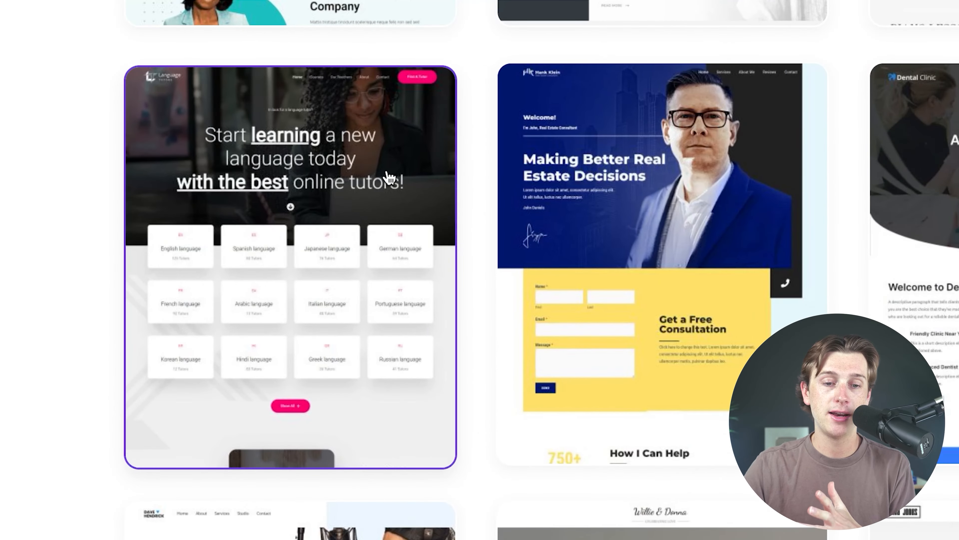
left_click(389, 177)
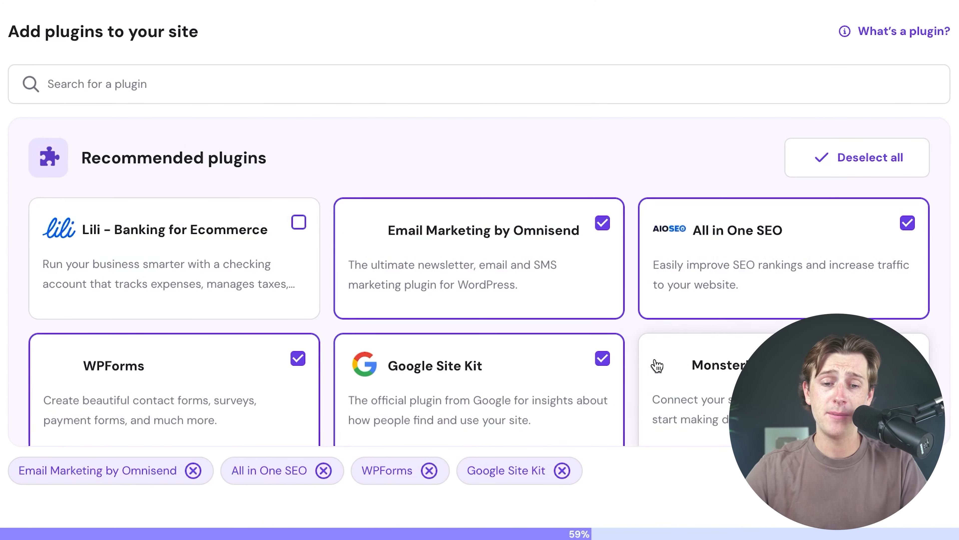
Step: Review the recommended plugins, continue with the preselected ones, and use a temporary domain for the site
scroll(544, 132, "down", 3)
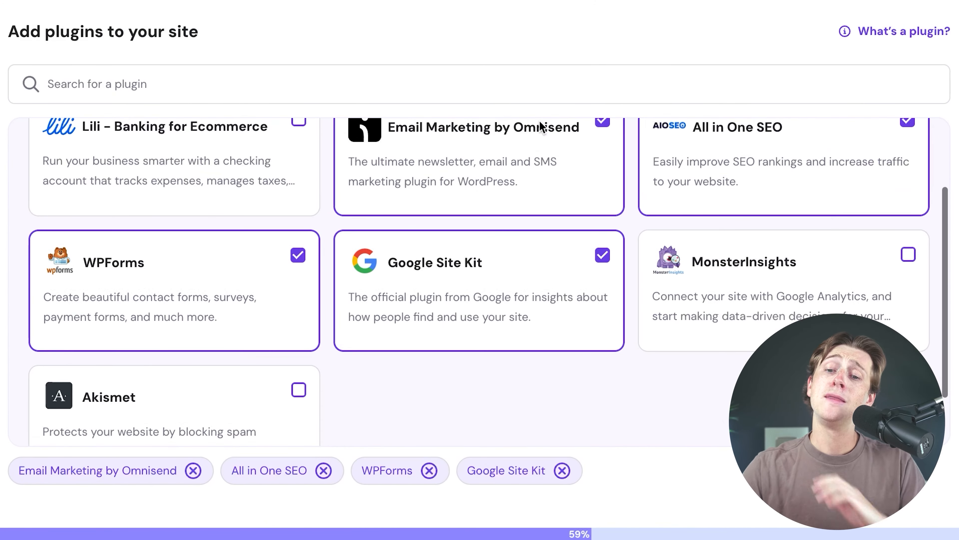
scroll(540, 129, "up", 3)
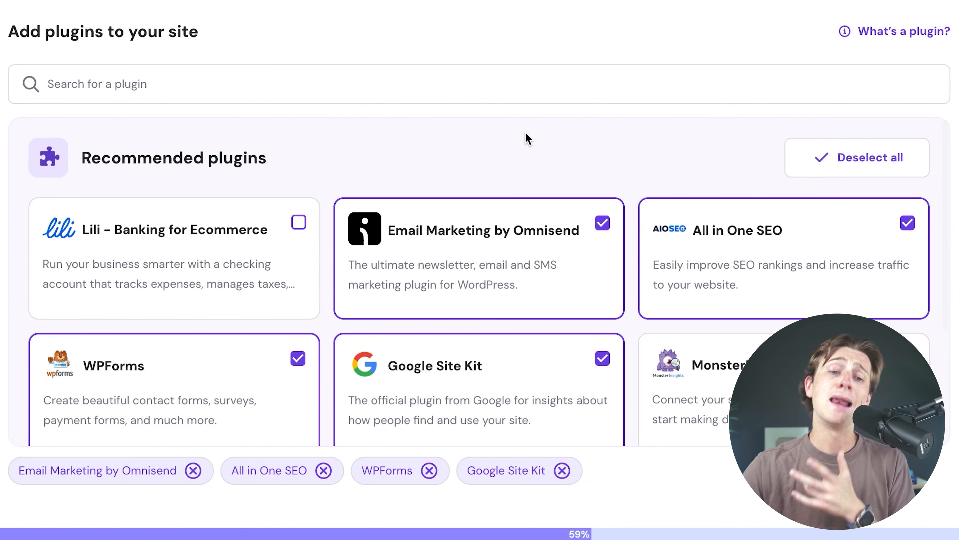
scroll(505, 137, "down", 10)
left_click(231, 83)
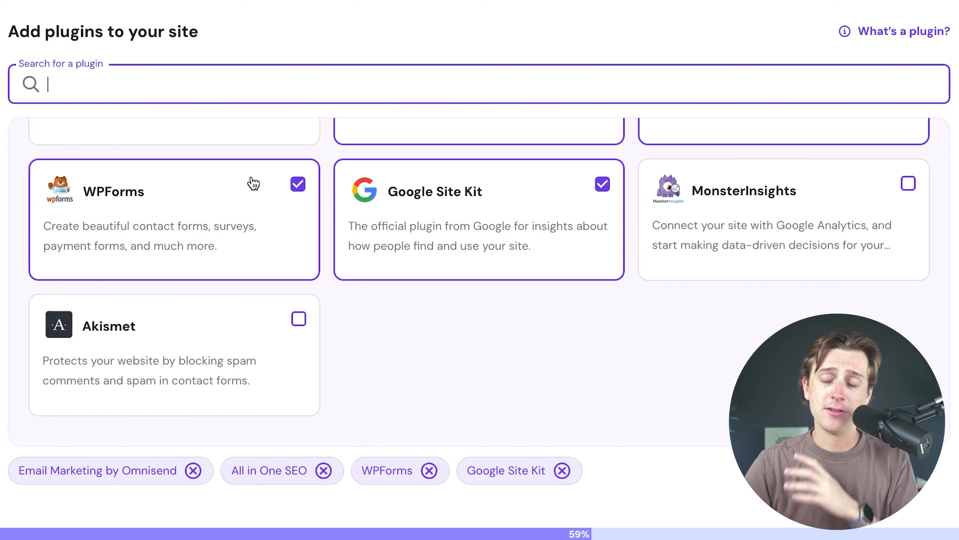
scroll(253, 180, "up", 5)
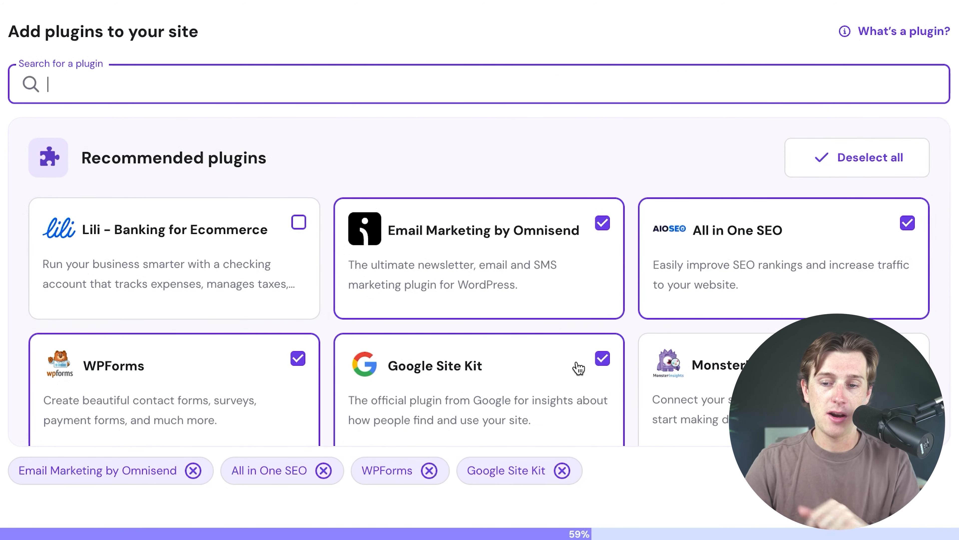
left_click(786, 490)
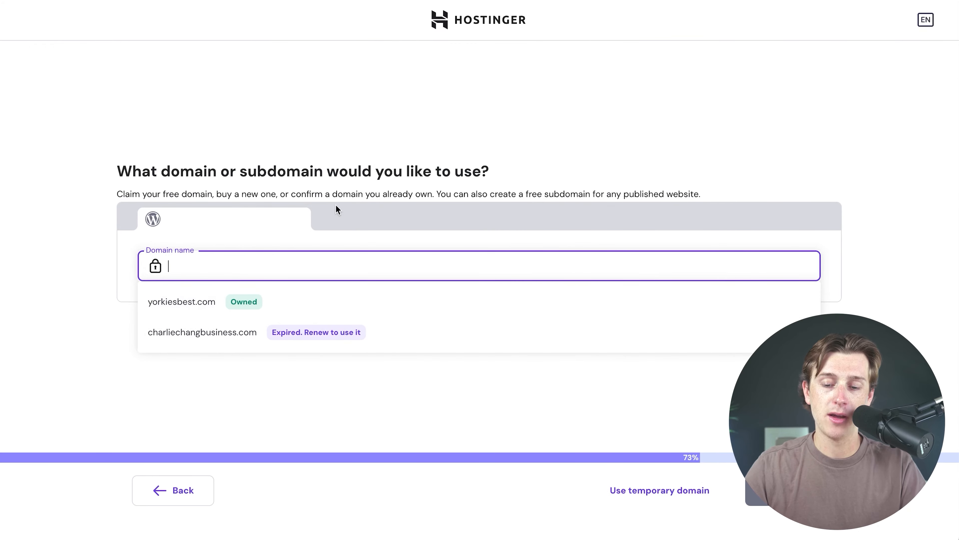
left_click(665, 490)
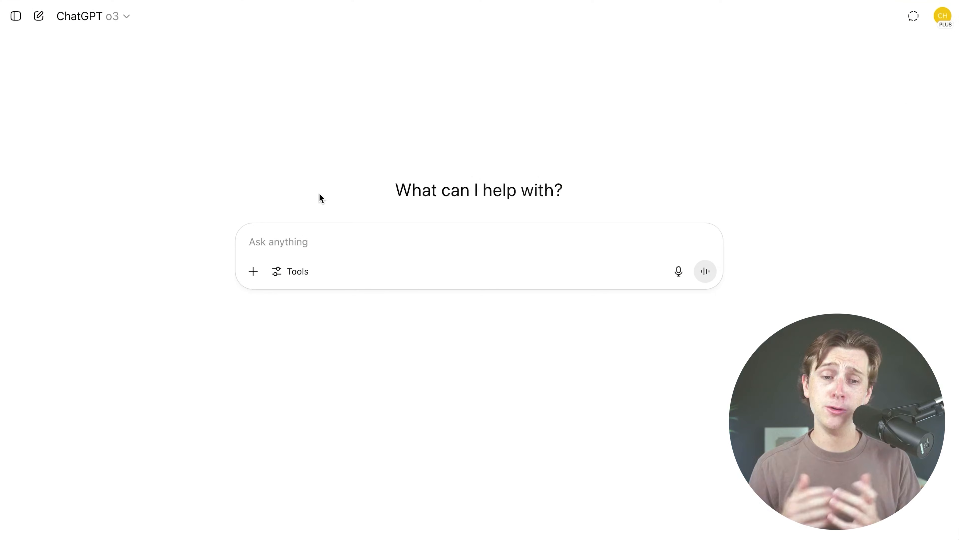
Step: In ChatGPT, request an outline for a course program about running a barber shop business and read through its modules
type("create a outli")
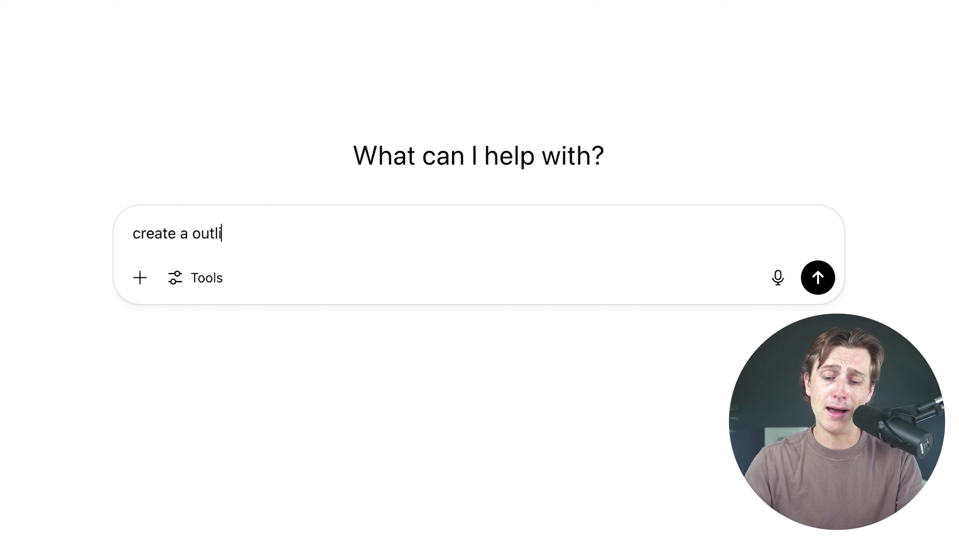
type("ne for a course porgr")
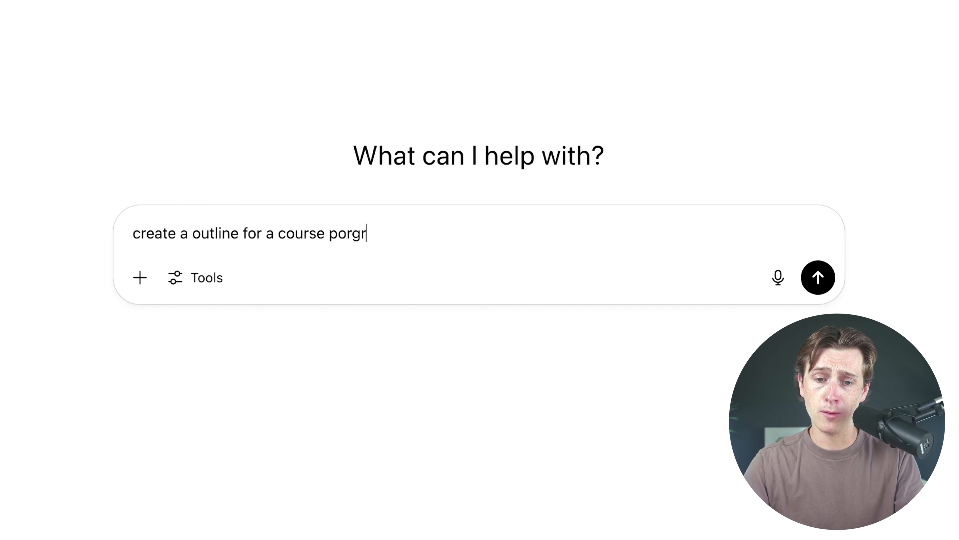
type("am about running a barber shop business")
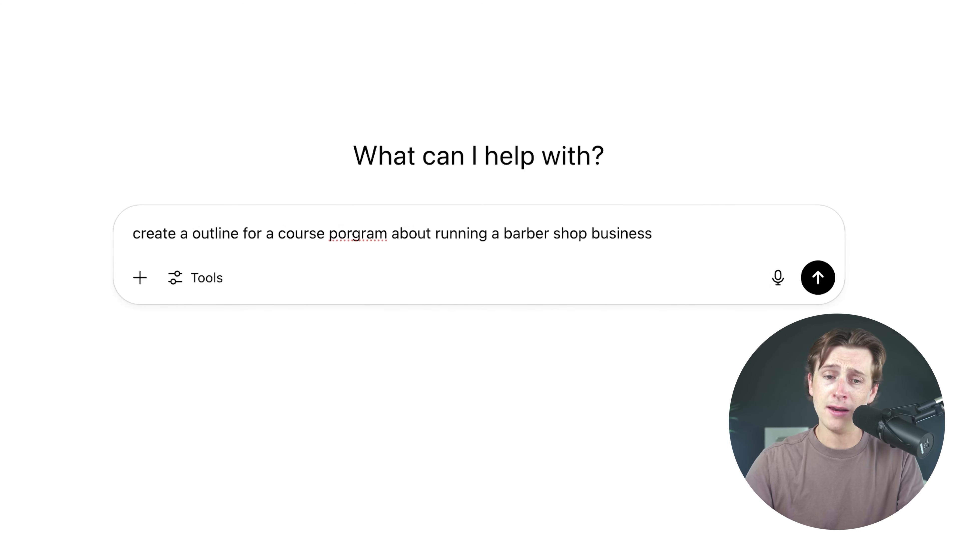
key("Return")
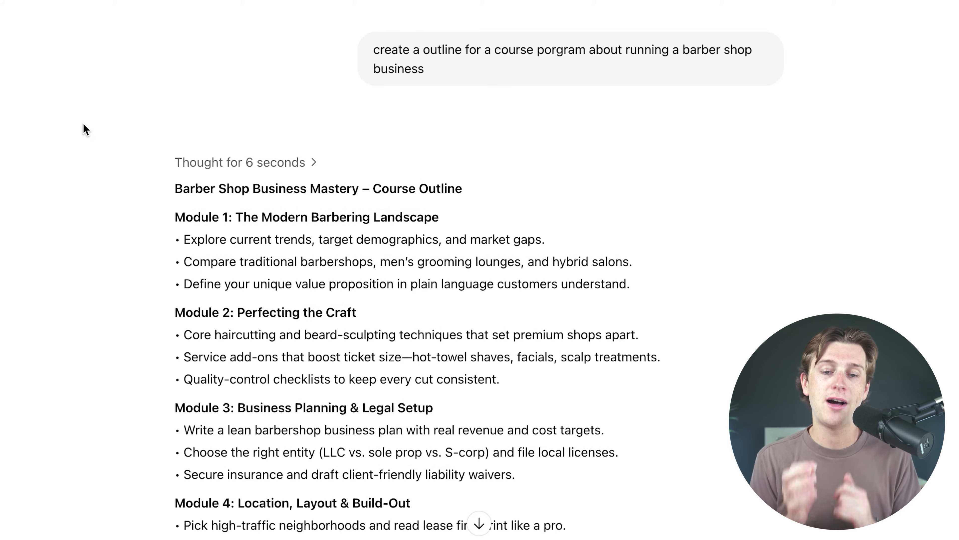
scroll(182, 132, "down", 3)
scroll(192, 146, "down", 3)
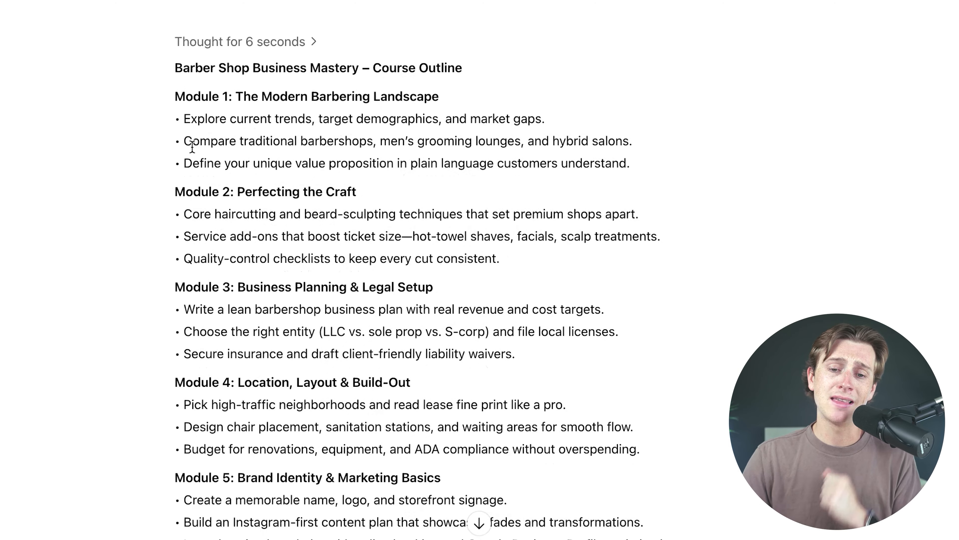
scroll(192, 147, "down", 15)
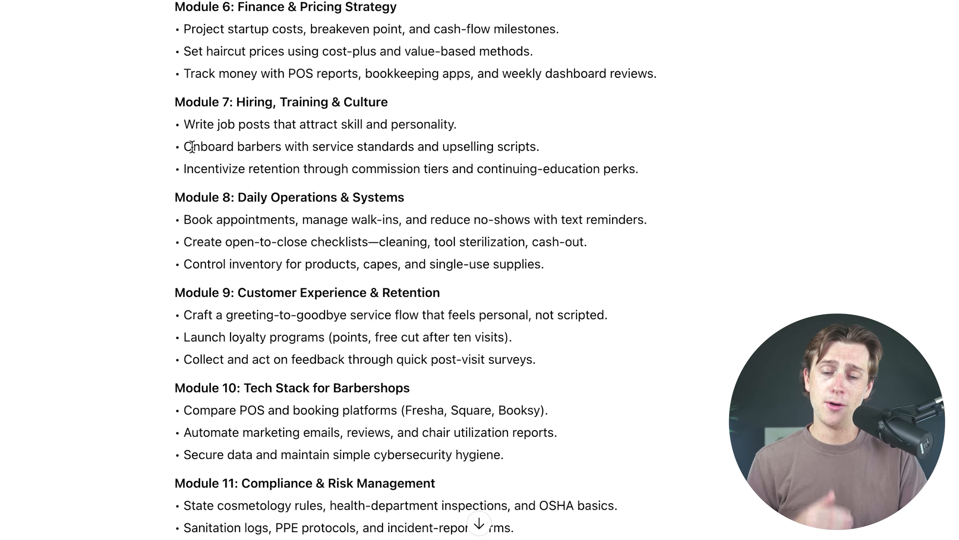
scroll(192, 146, "down", 5)
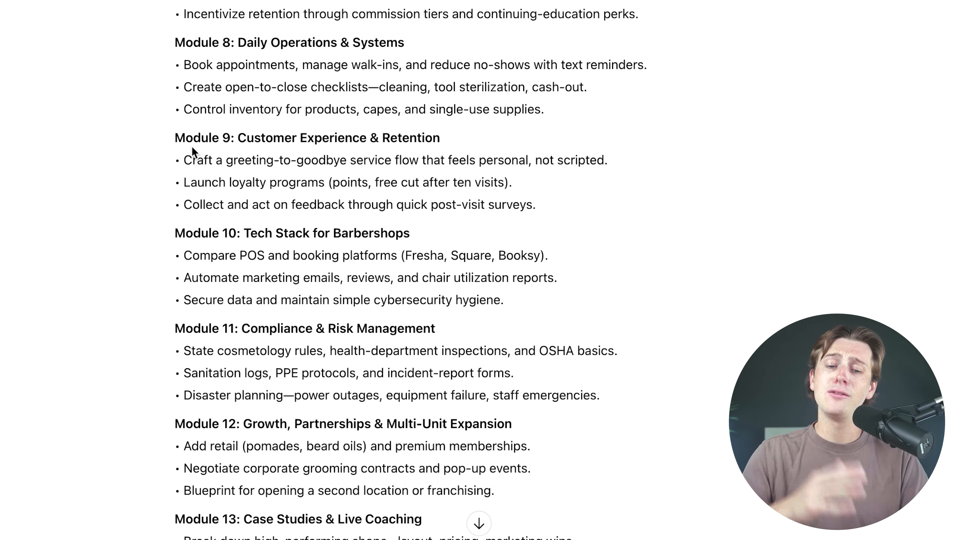
scroll(192, 149, "down", 5)
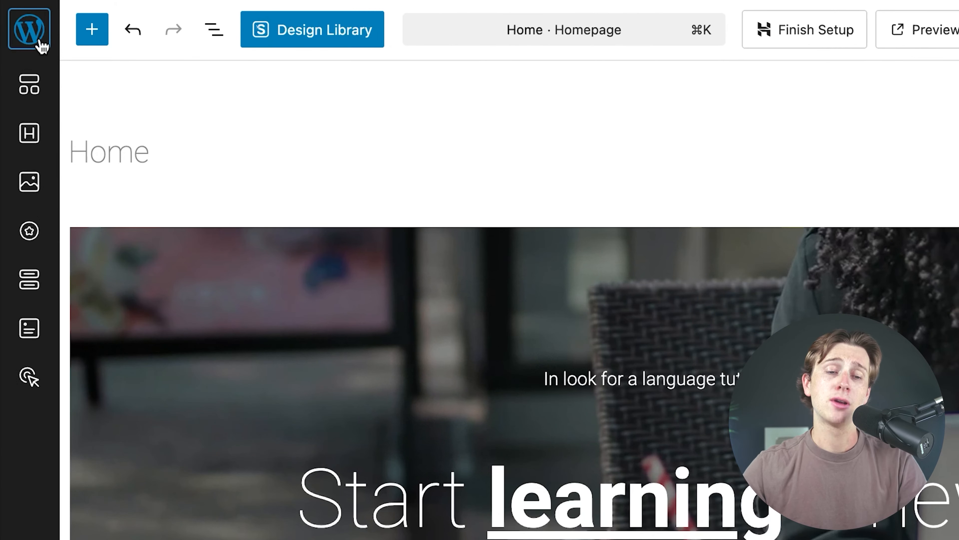
Step: In WordPress, leave the homepage editor without saving and review the site's installed plugins
left_click(22, 22)
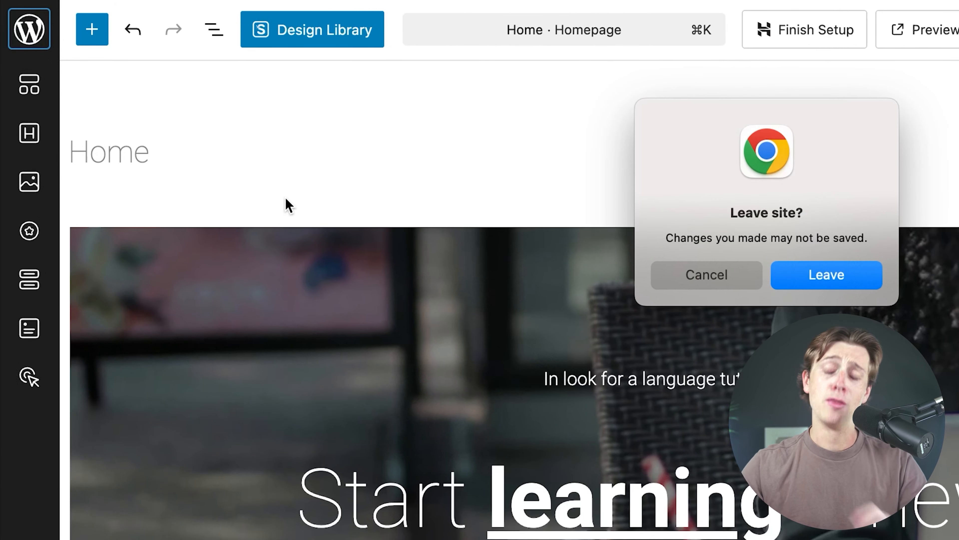
left_click(830, 276)
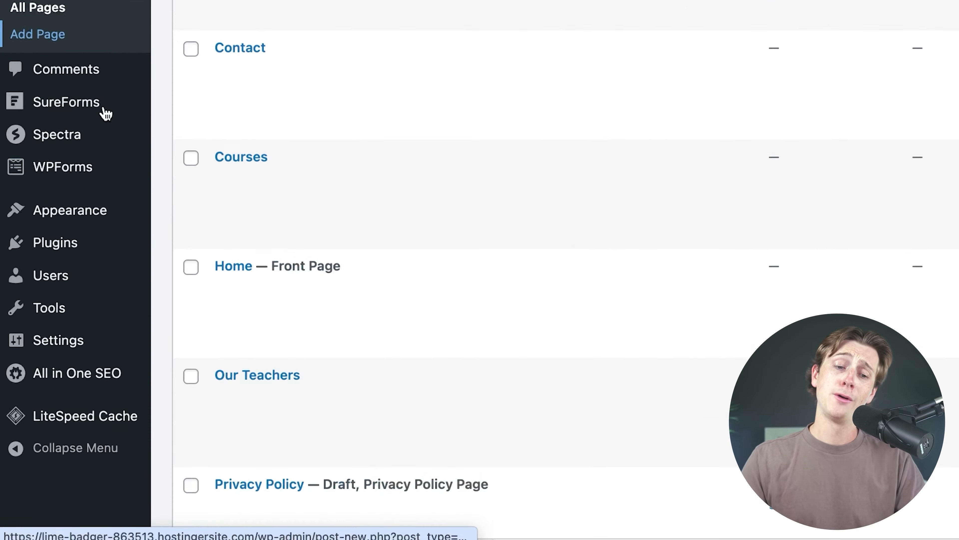
scroll(80, 216, "down", 1)
mouse_move(73, 218)
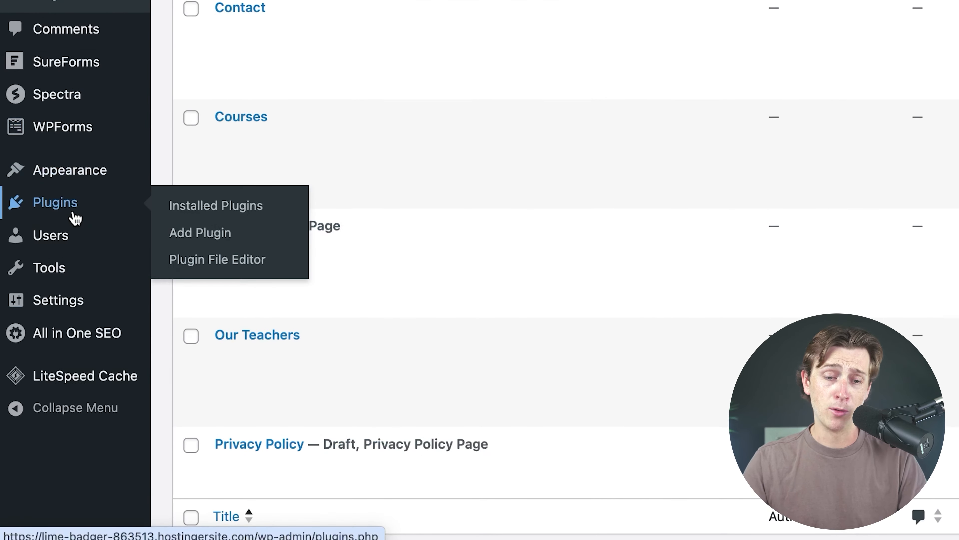
left_click(76, 218)
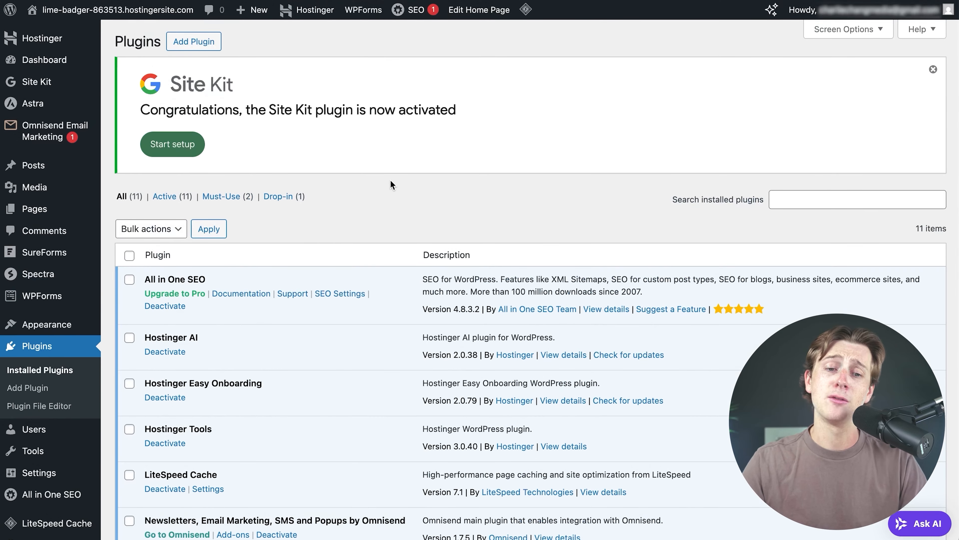
scroll(391, 236, "down", 5)
scroll(391, 236, "up", 5)
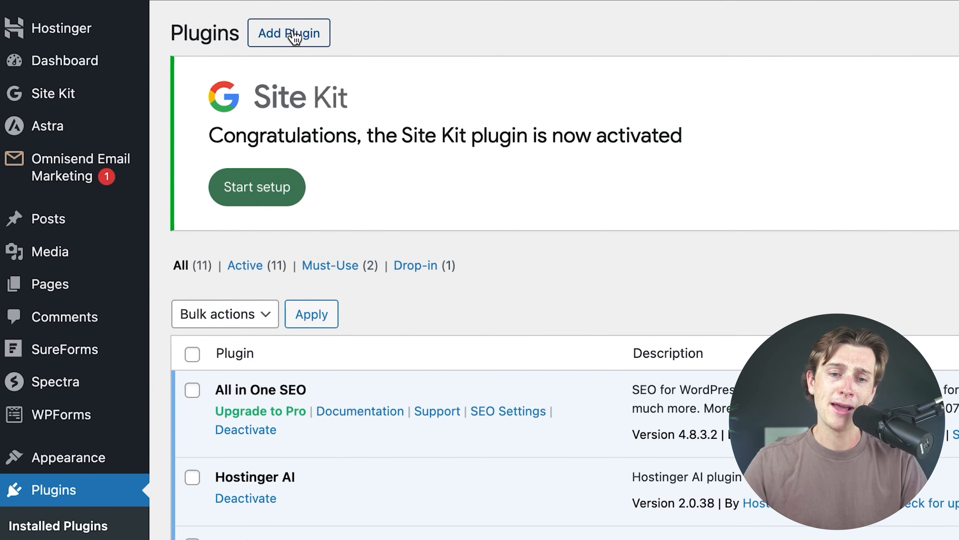
Step: Search the plugin directory for "sensei" and install Sensei LMS – Online Courses, Quizzes, & Learning
left_click(290, 37)
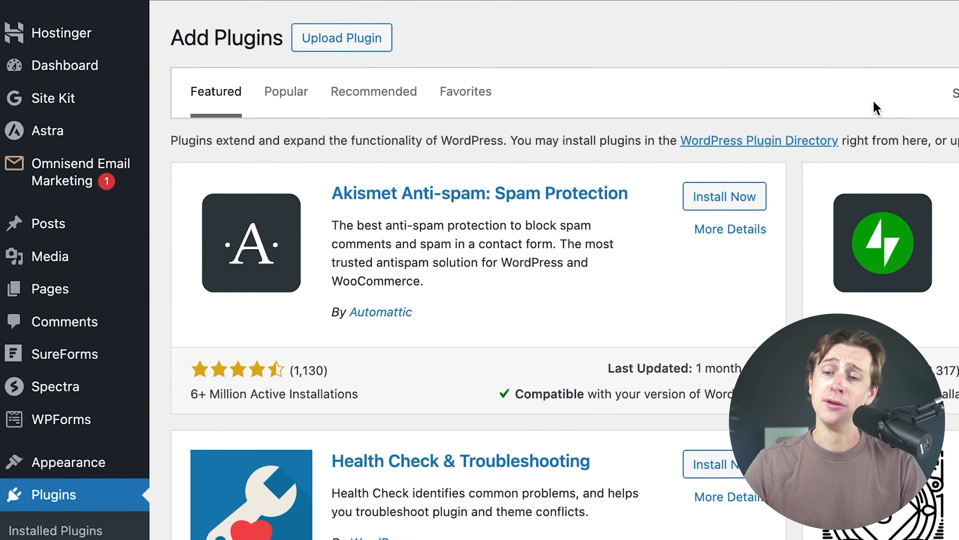
left_click(365, 38)
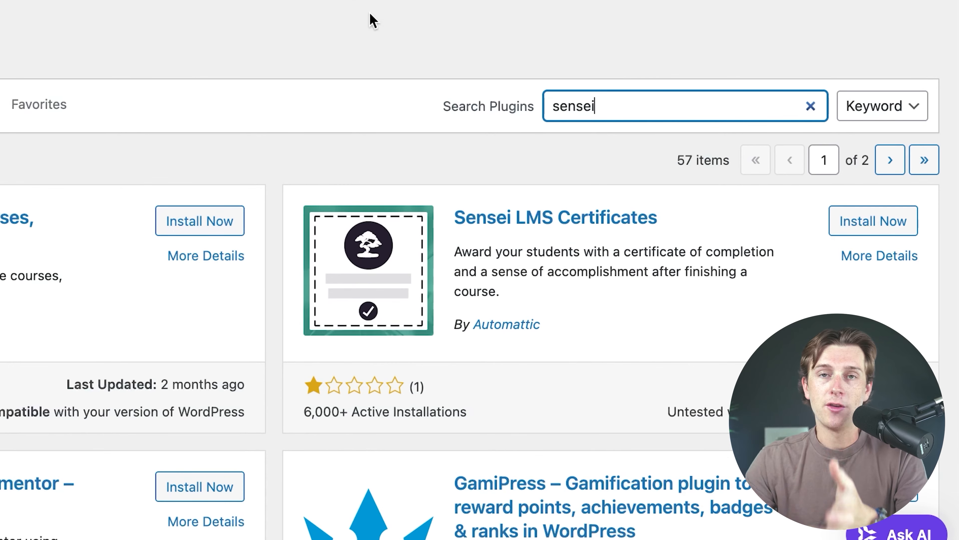
double_click(598, 107)
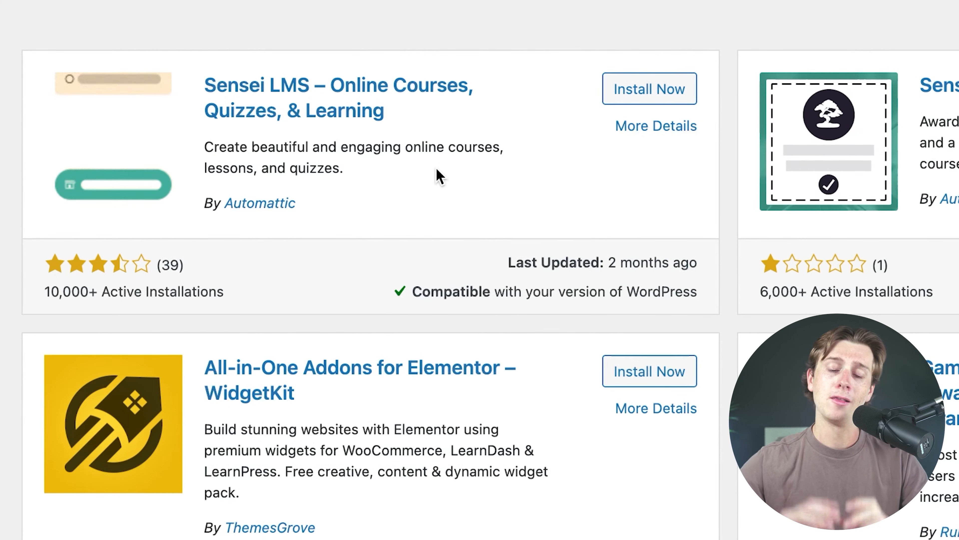
left_click(628, 90)
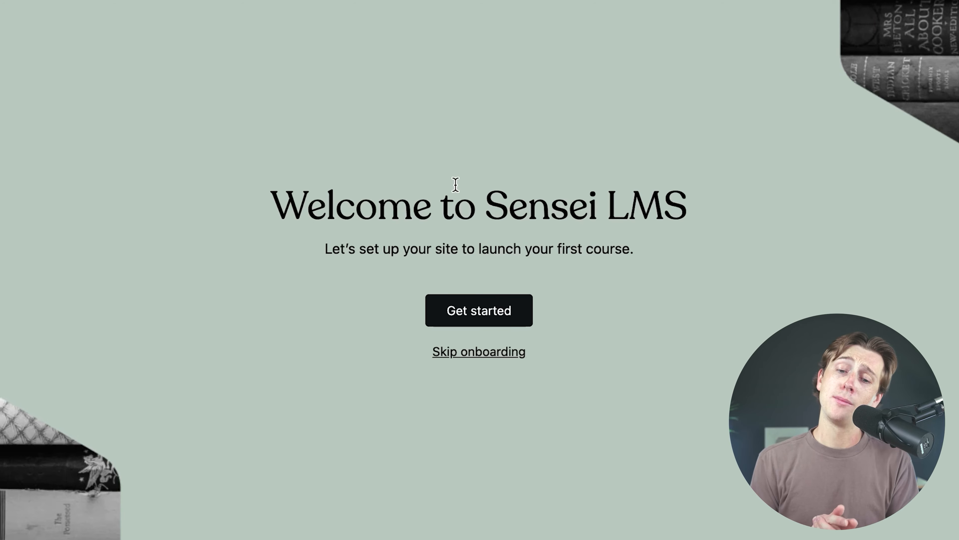
Step: Start the Sensei LMS setup and set the site's purpose to Sell courses and generate income
left_click(471, 301)
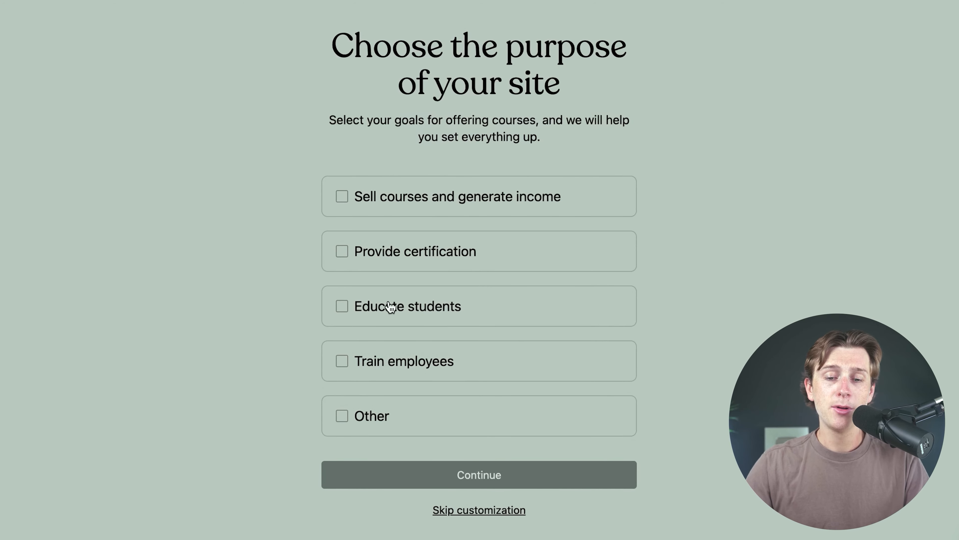
left_click(341, 196)
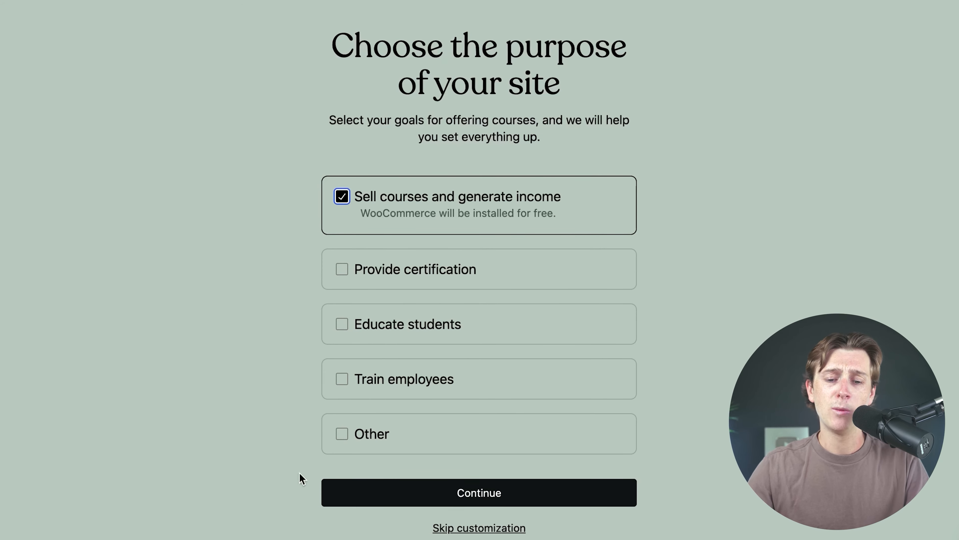
left_click(376, 488)
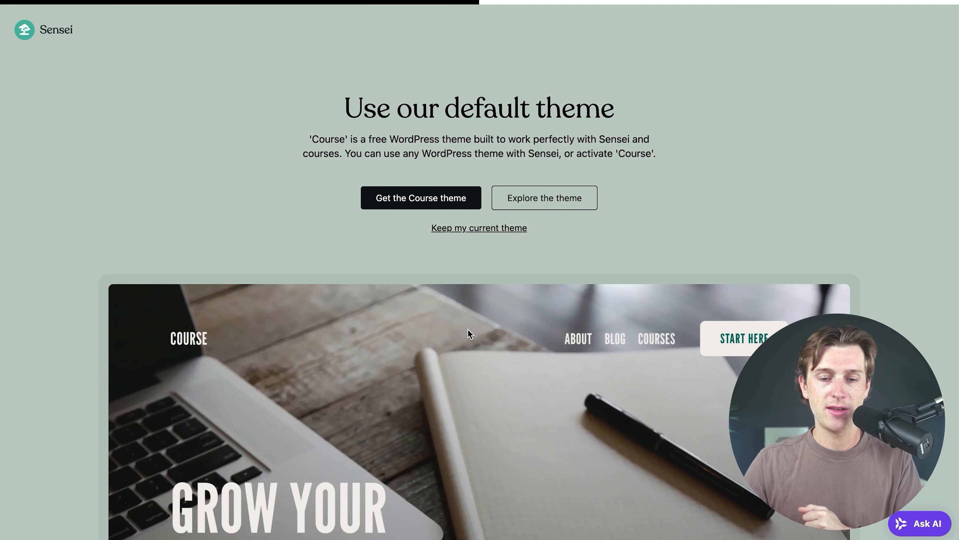
Step: Look over the preview of Sensei's default theme and get the Course theme for the site
scroll(468, 329, "down", 2)
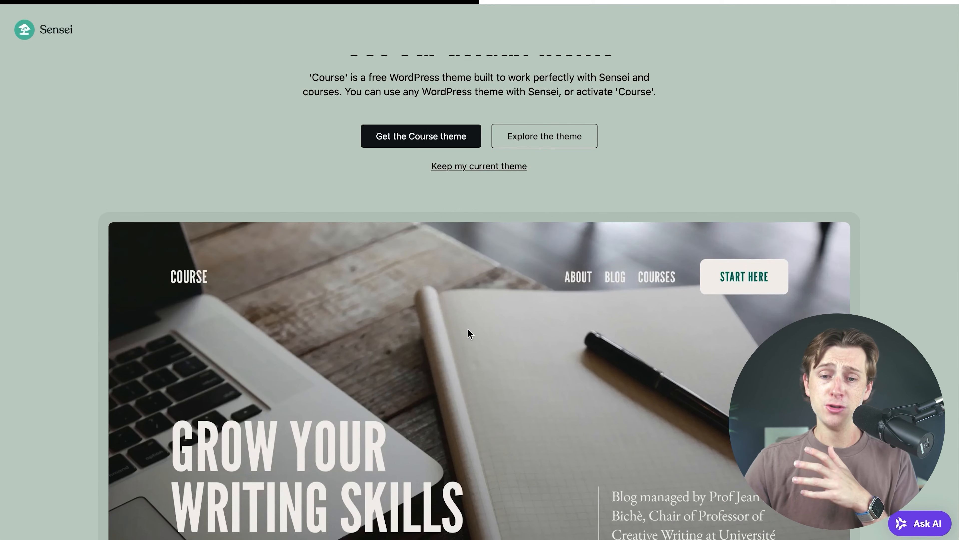
scroll(468, 329, "down", 2)
scroll(463, 273, "down", 3)
scroll(464, 274, "up", 4)
scroll(464, 274, "up", 2)
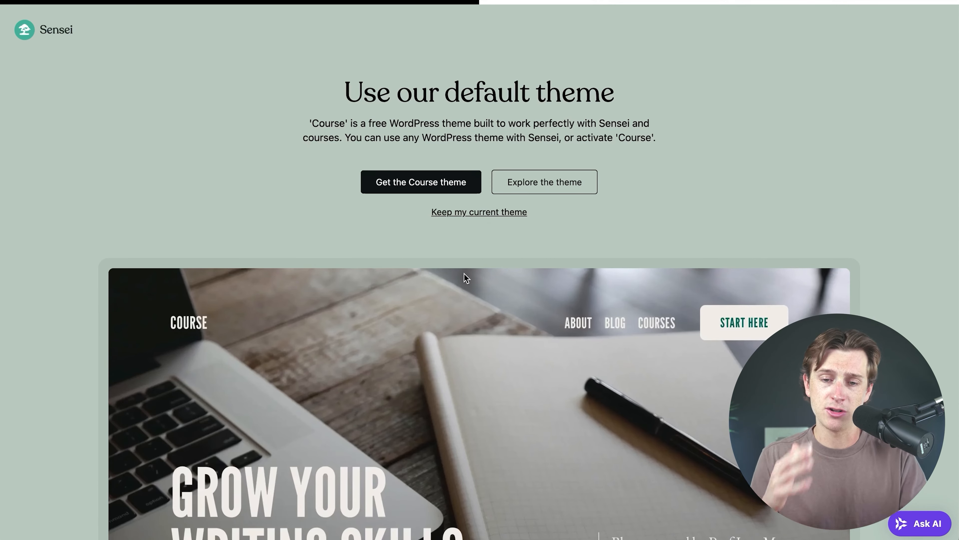
scroll(464, 273, "down", 1)
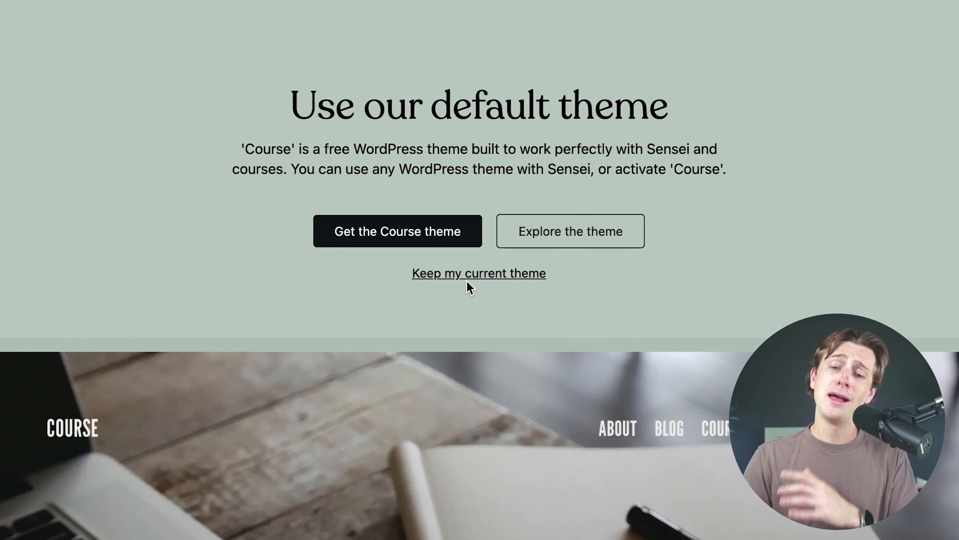
scroll(449, 268, "down", 5)
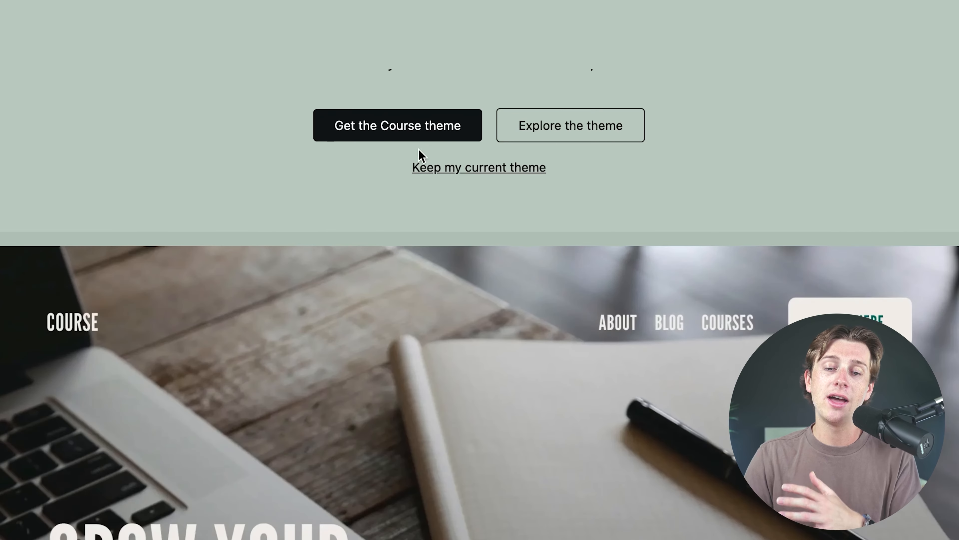
left_click(406, 122)
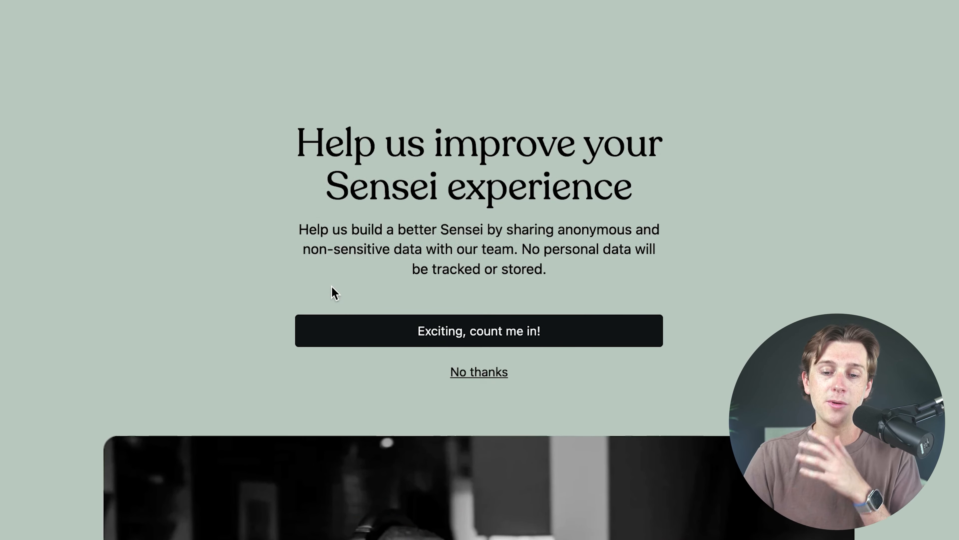
Step: Agree to share anonymous usage data with Sensei and skip the newsletter signup
left_click(460, 336)
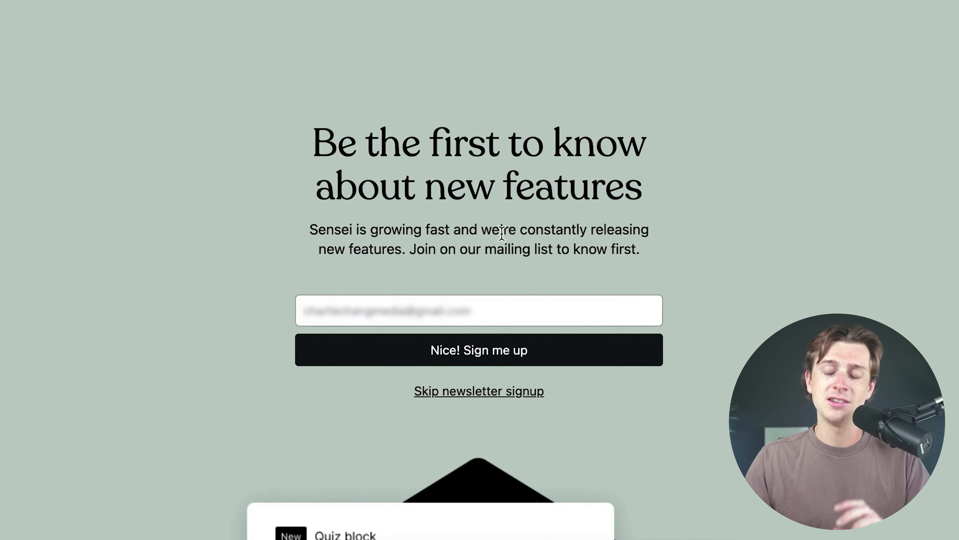
left_click(496, 393)
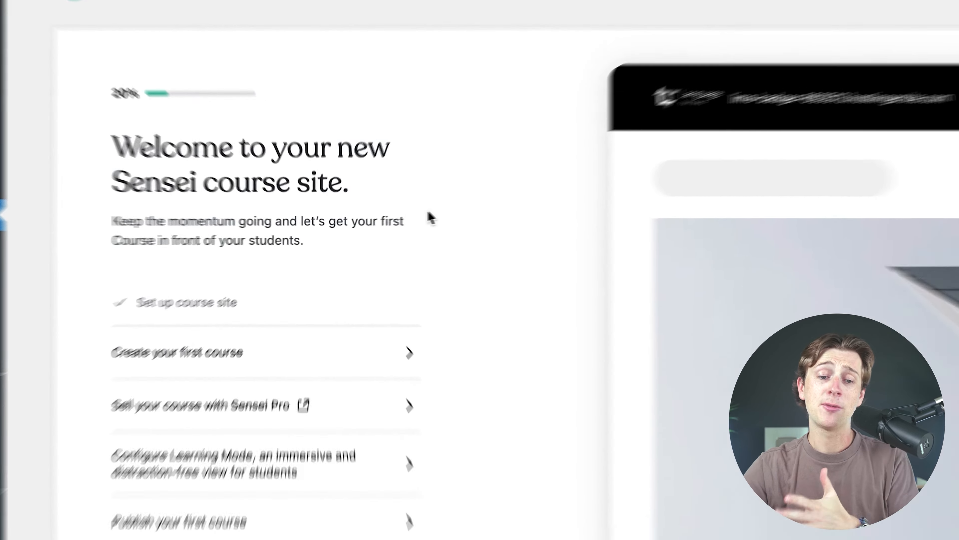
Step: Create the first course with the title "Barber Mastery" and the description "Barber business course"
scroll(420, 257, "down", 2)
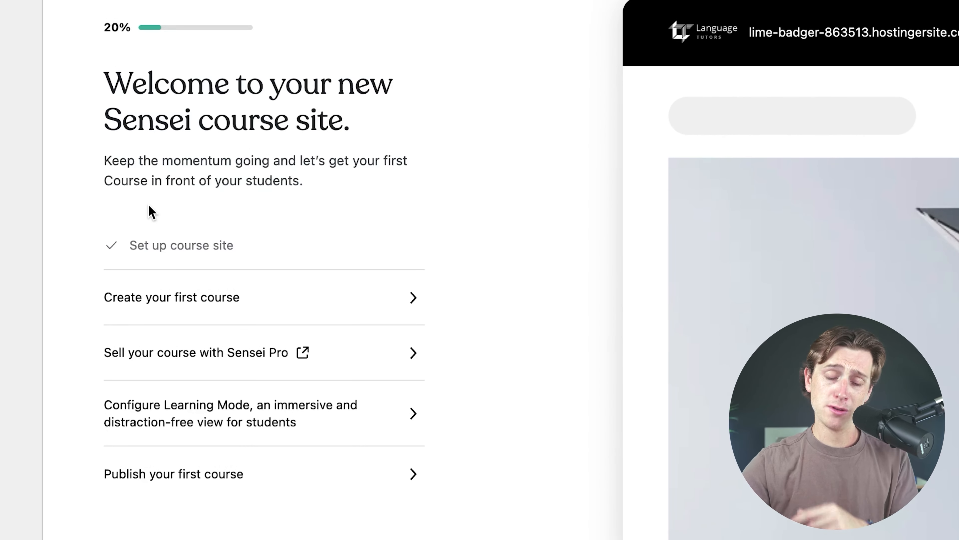
left_click_drag(128, 245, 374, 536)
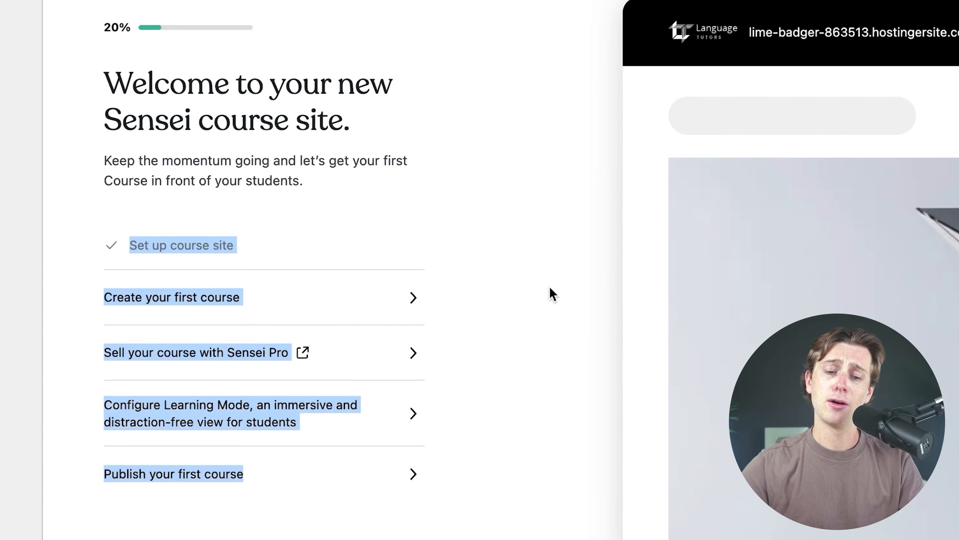
left_click(541, 303)
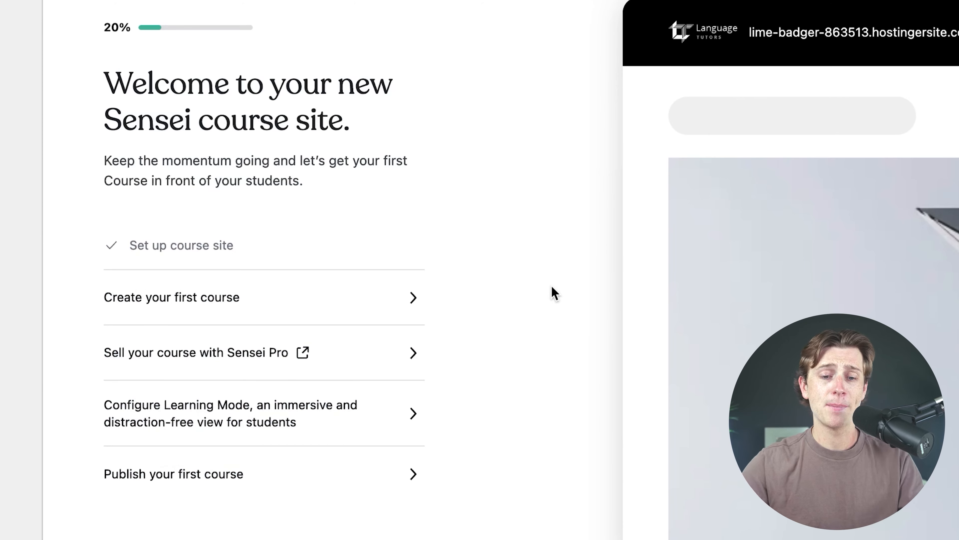
left_click(416, 294)
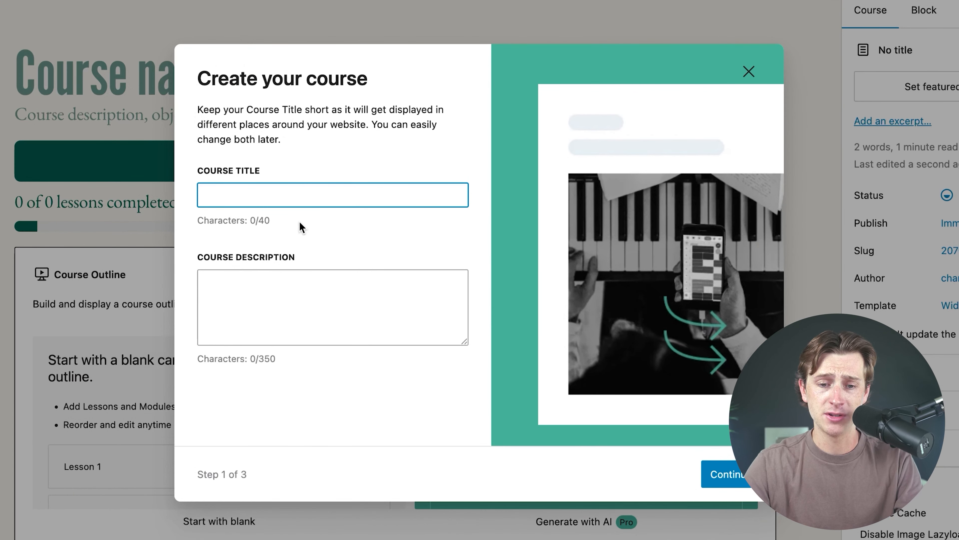
type("Bar")
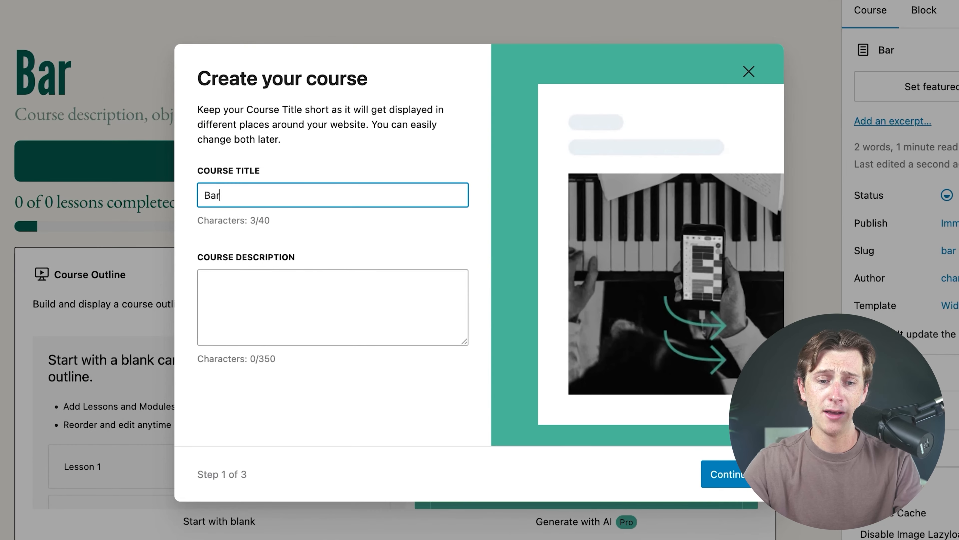
type("ber")
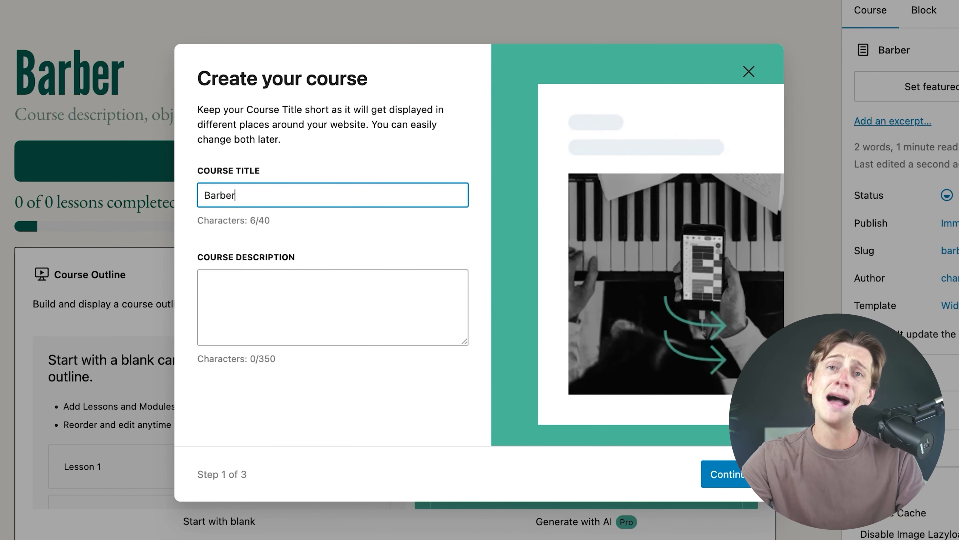
type(" Master")
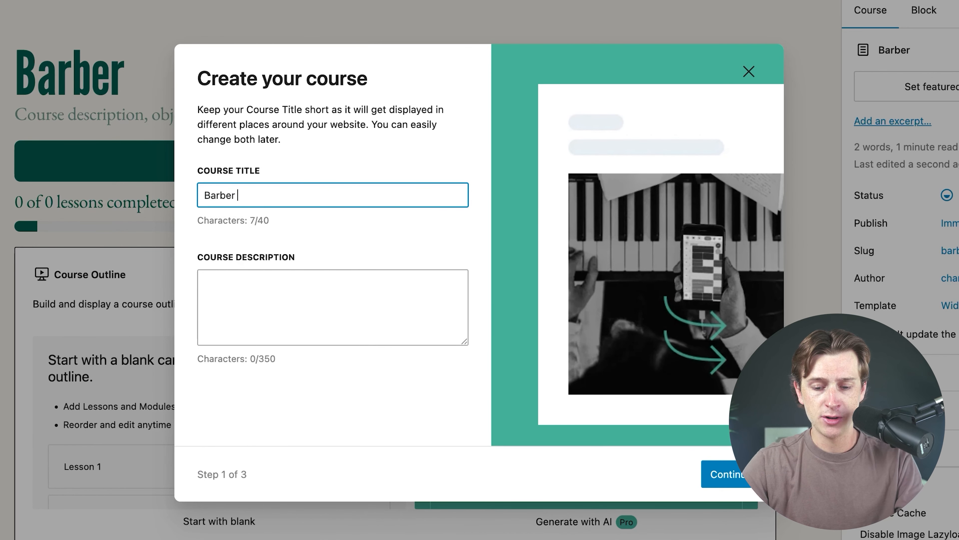
type("y")
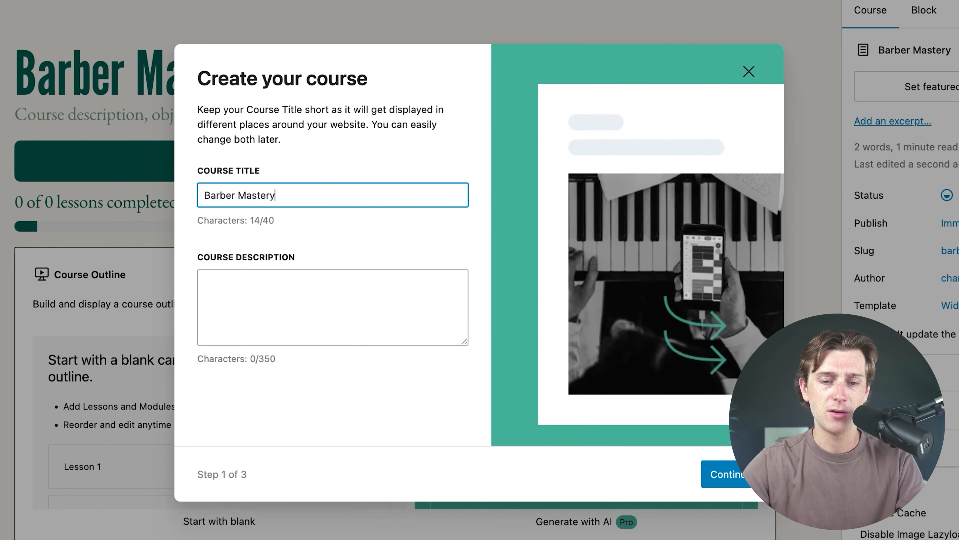
left_click(258, 288)
type("Barber")
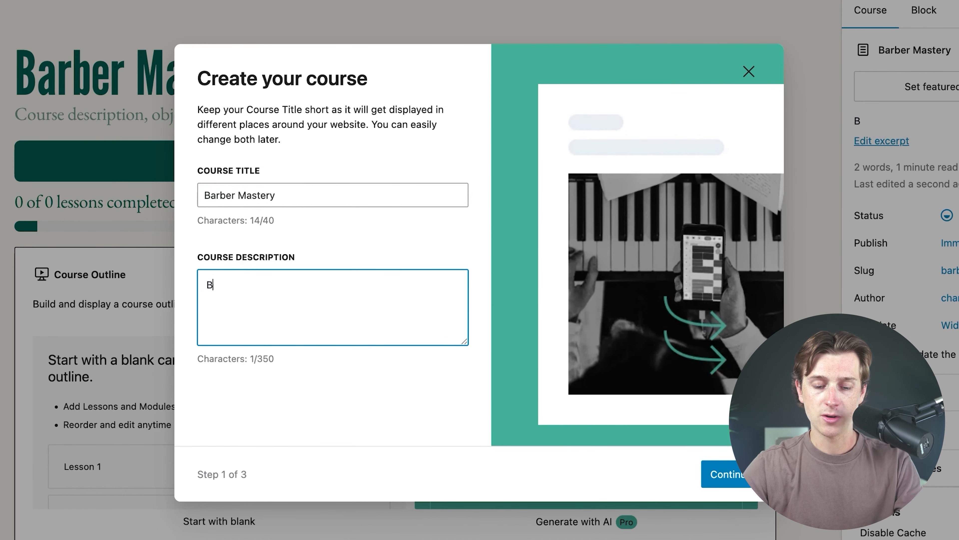
type(" business course")
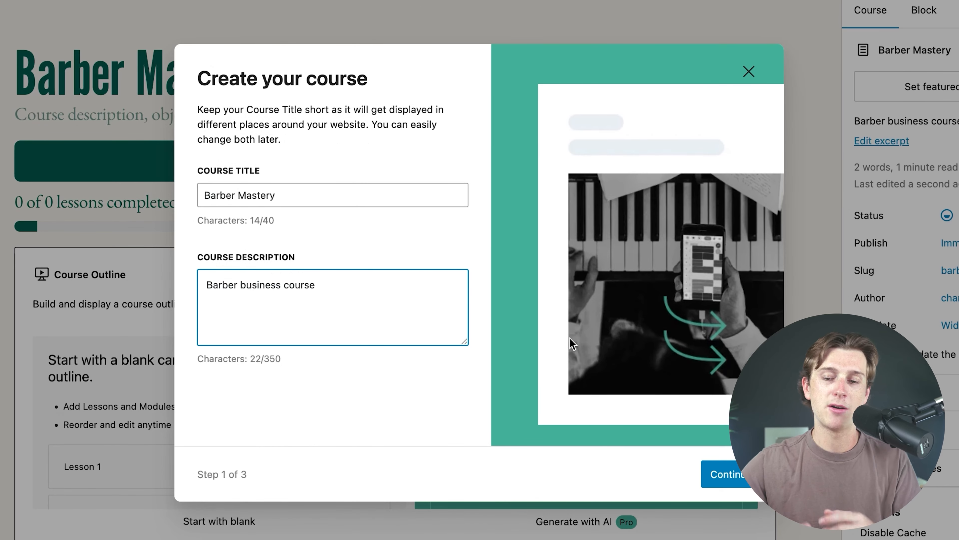
left_click(704, 465)
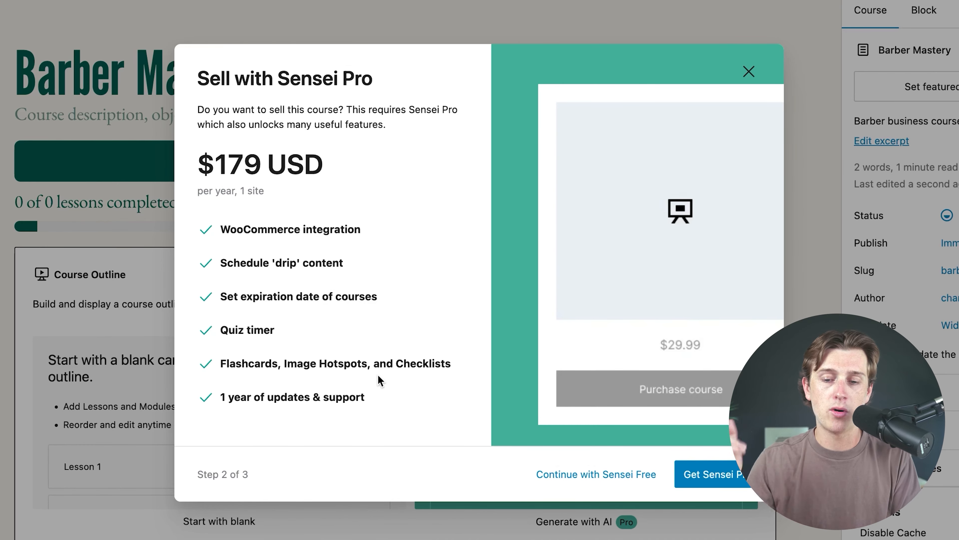
Step: Continue with Sensei Free and choose the Course Default layout for the course
left_click(567, 481)
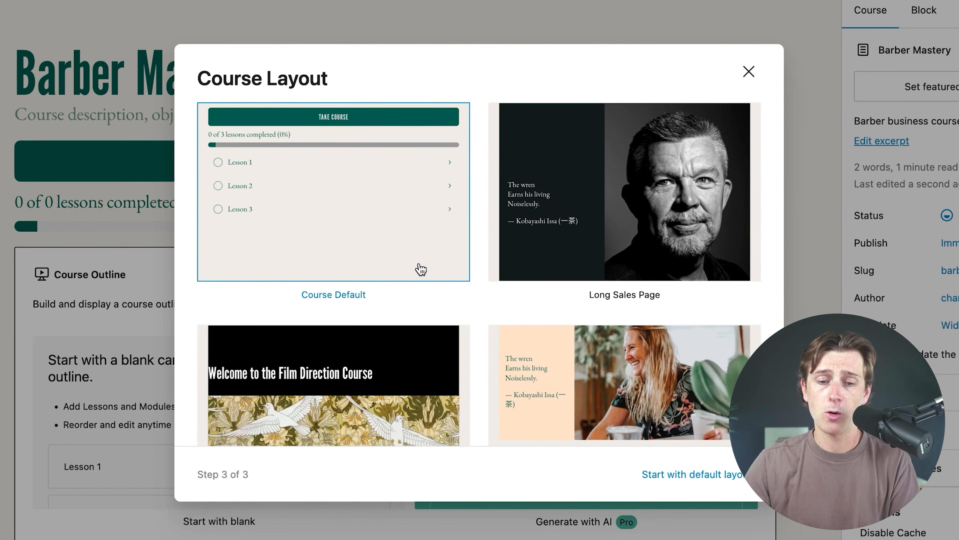
scroll(497, 338, "down", 3)
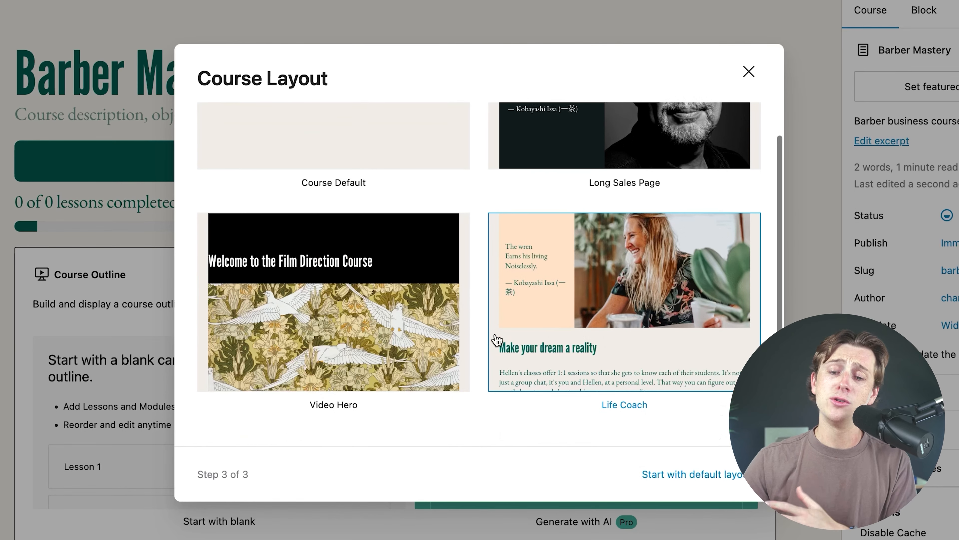
scroll(497, 338, "up", 3)
left_click(364, 247)
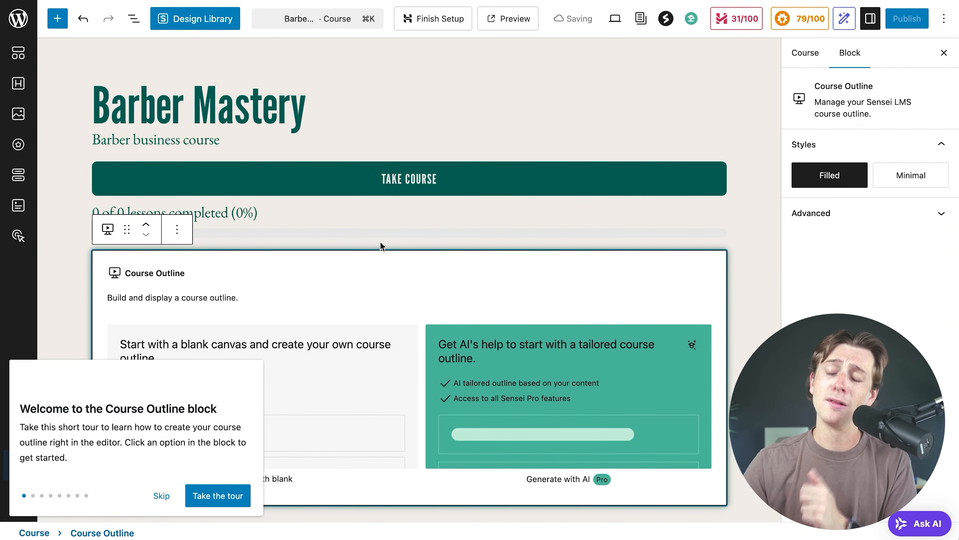
Step: Look over the course page and start its Course Outline block with a blank outline
scroll(380, 244, "down", 3)
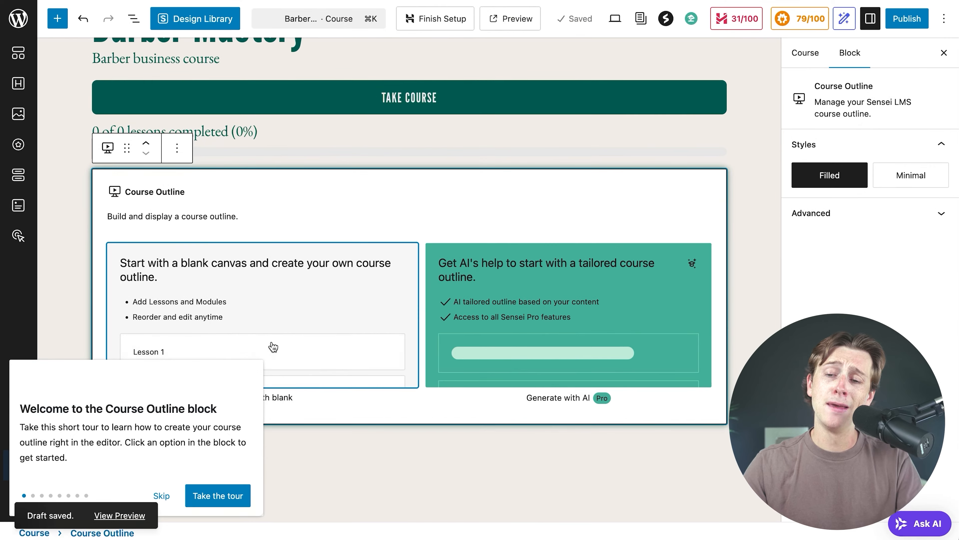
scroll(389, 156, "down", 5)
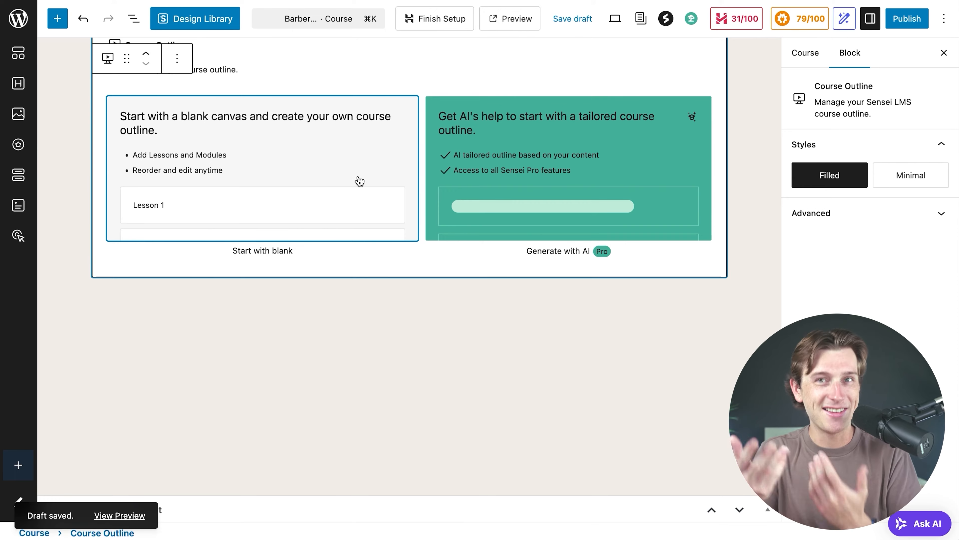
scroll(359, 177, "up", 7)
scroll(344, 205, "up", 1)
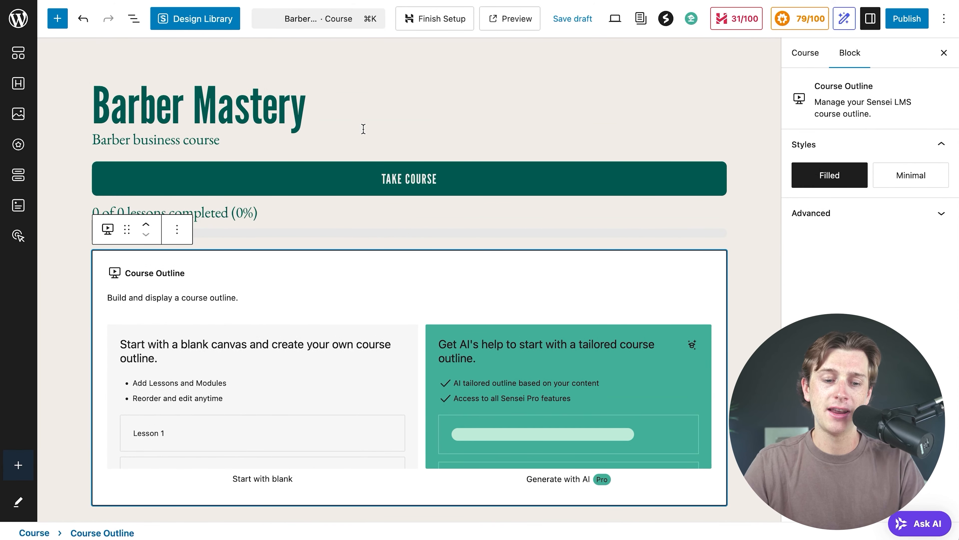
left_click(224, 238)
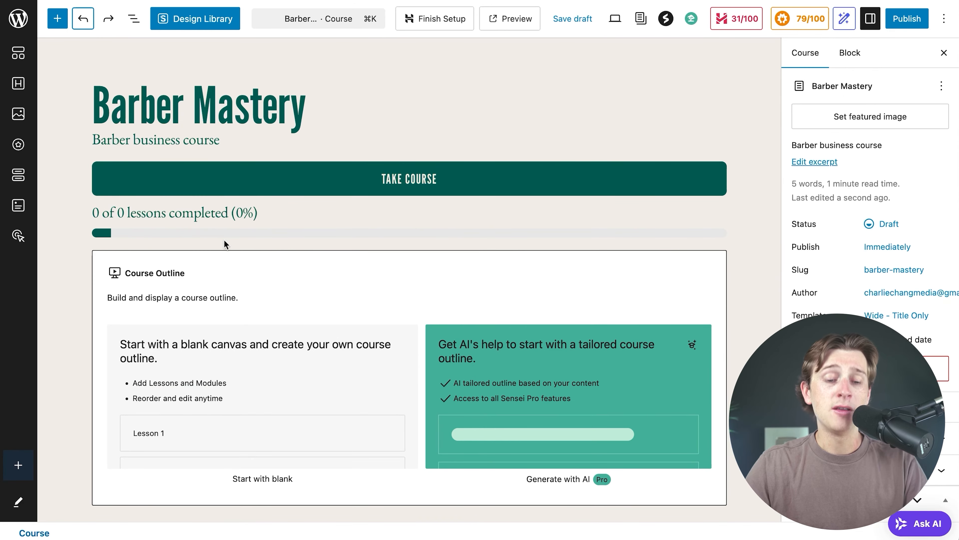
scroll(224, 297, "down", 3)
left_click(226, 302)
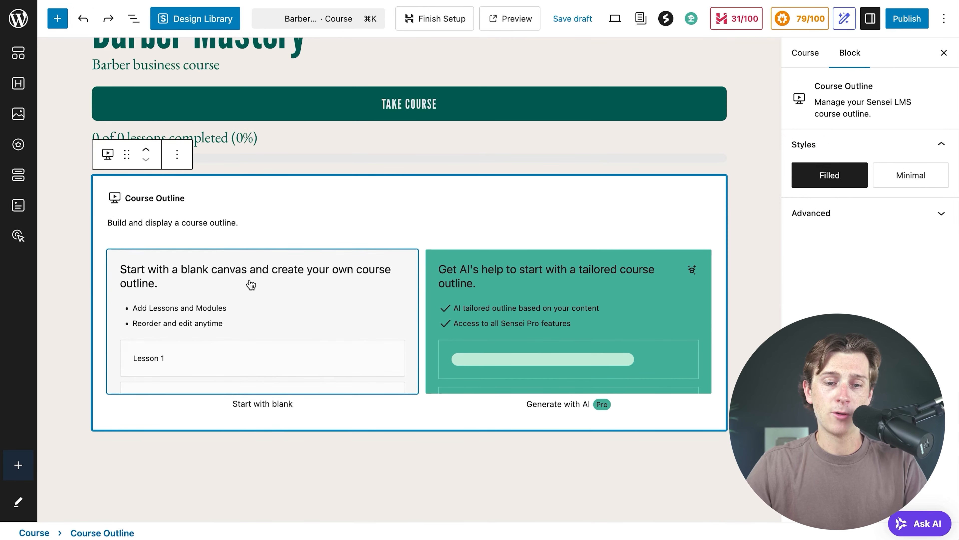
left_click(274, 306)
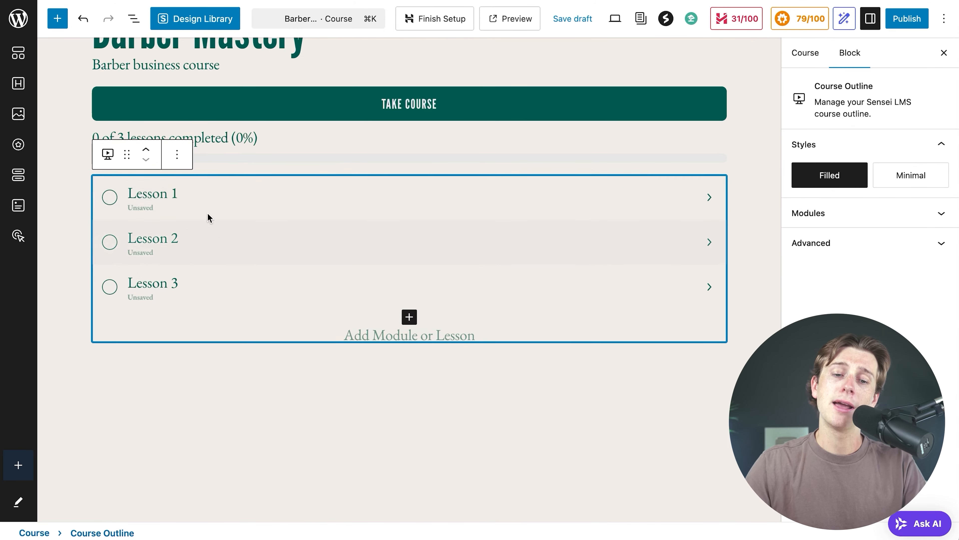
Step: Overwrite the Lesson 1 title in the course outline with dummy text and clear it, leaving the title empty
left_click(153, 190)
left_click_drag(153, 190, 122, 195)
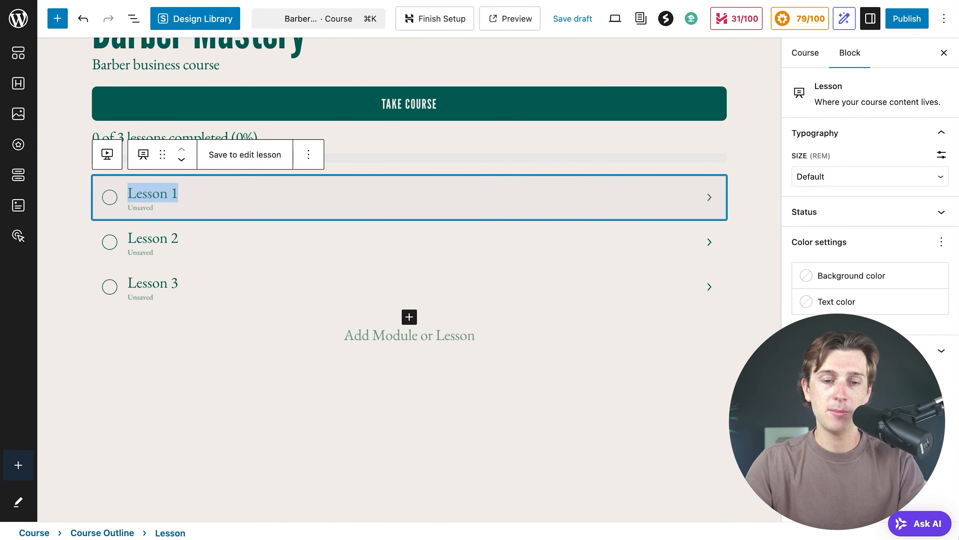
type("gjokggguhfh")
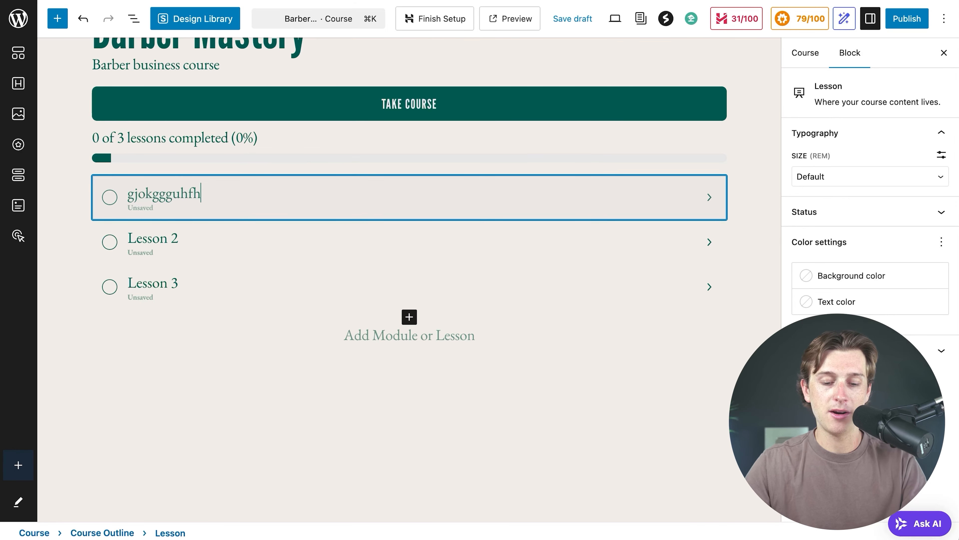
key("super+a")
key("BackSpace")
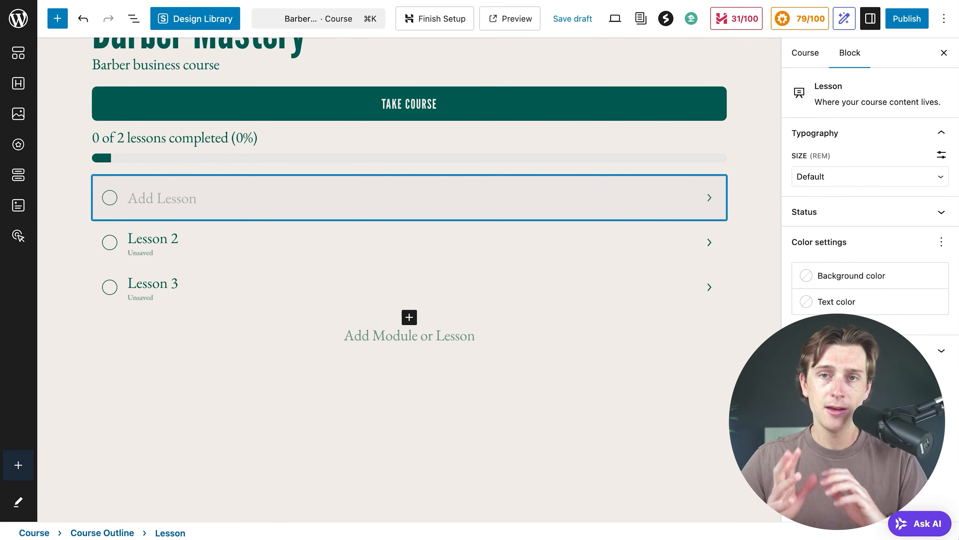